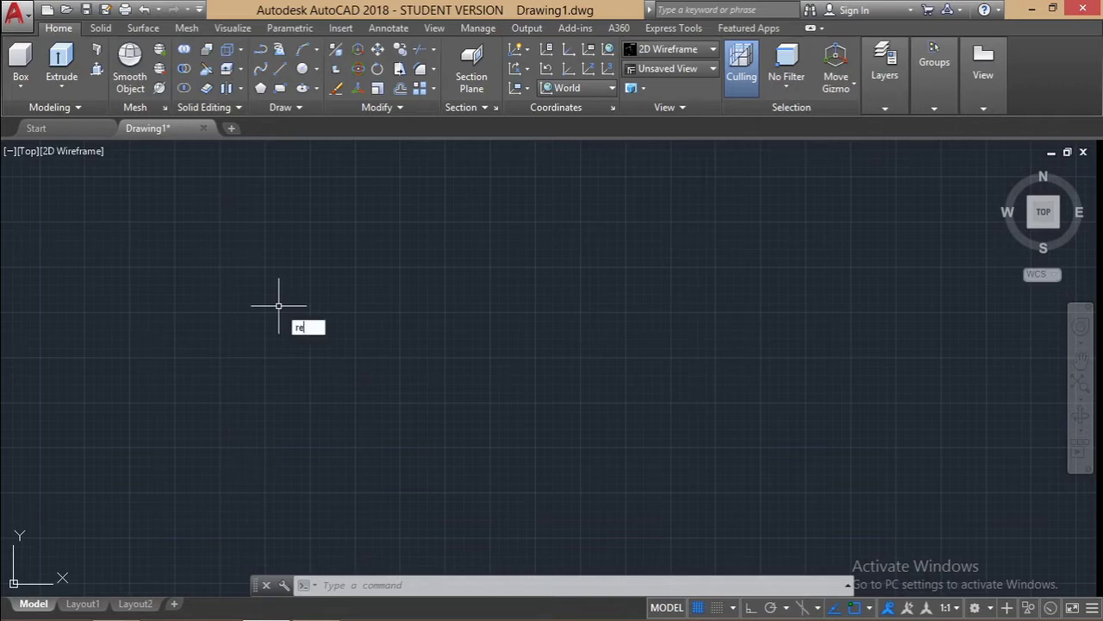
Step: Draw a rectangle about 1880 by 780 units in the middle of the empty drawing area
{"action": "type", "text": "c"}
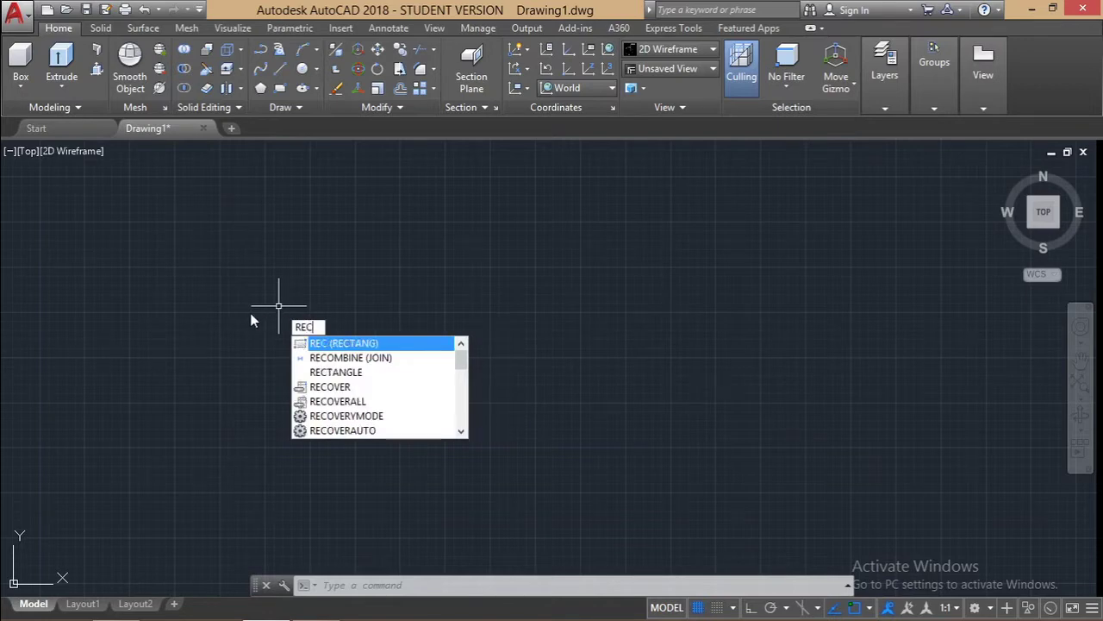
{"action": "key", "text": "Return"}
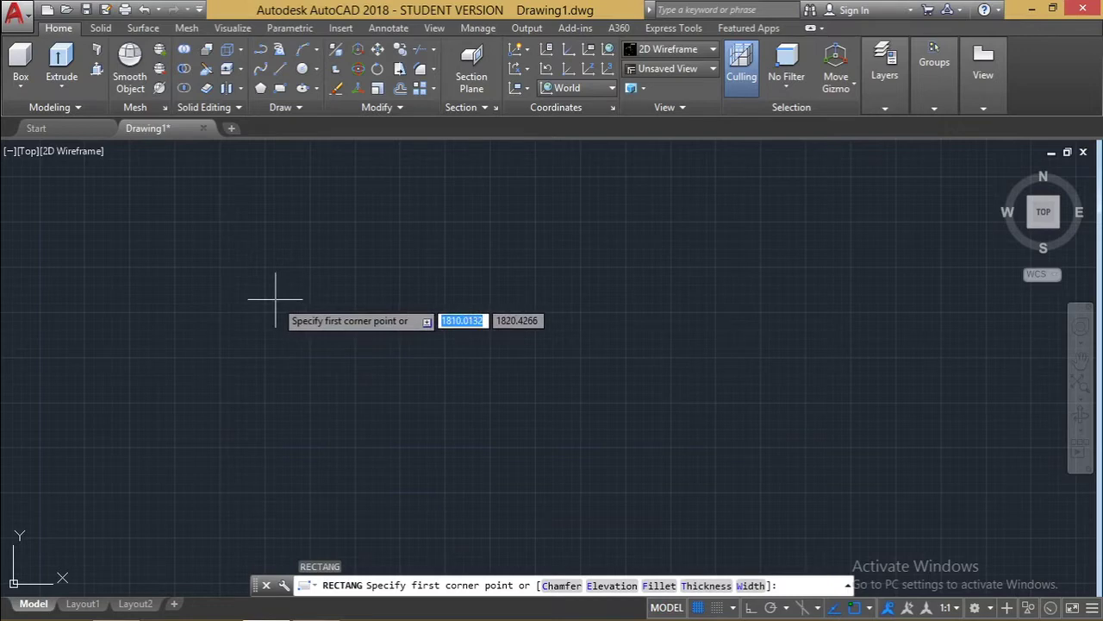
{"action": "left_click", "coordinate": [274, 300]}
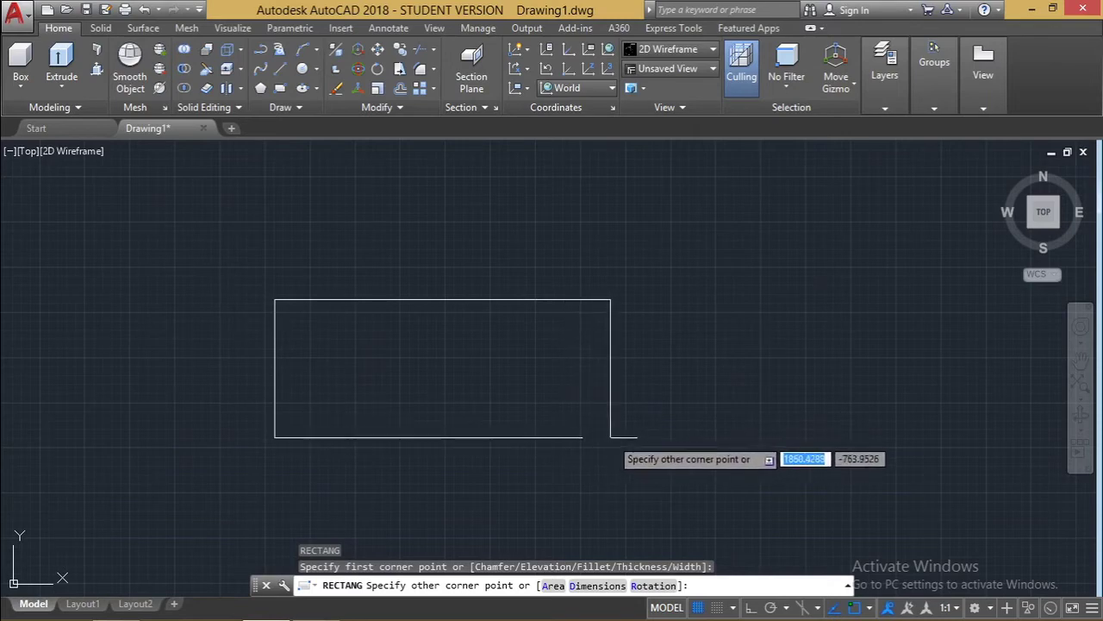
{"action": "left_click", "coordinate": [616, 440]}
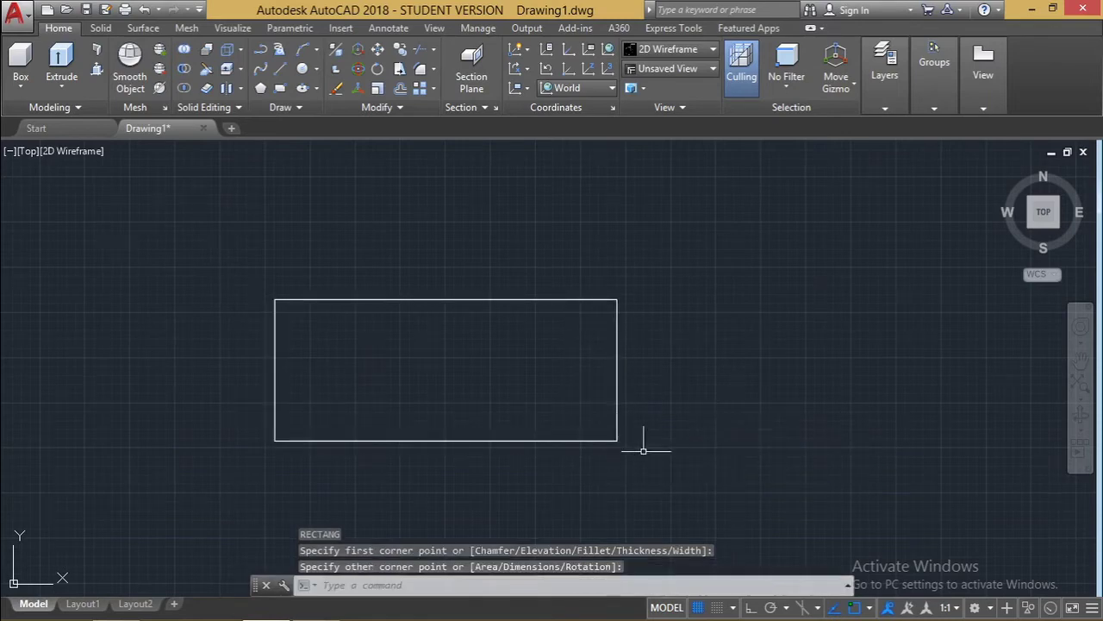
Step: Select the rectangle with a crossing window and erase it
{"action": "left_click", "coordinate": [617, 480]}
{"action": "left_click", "coordinate": [270, 183]}
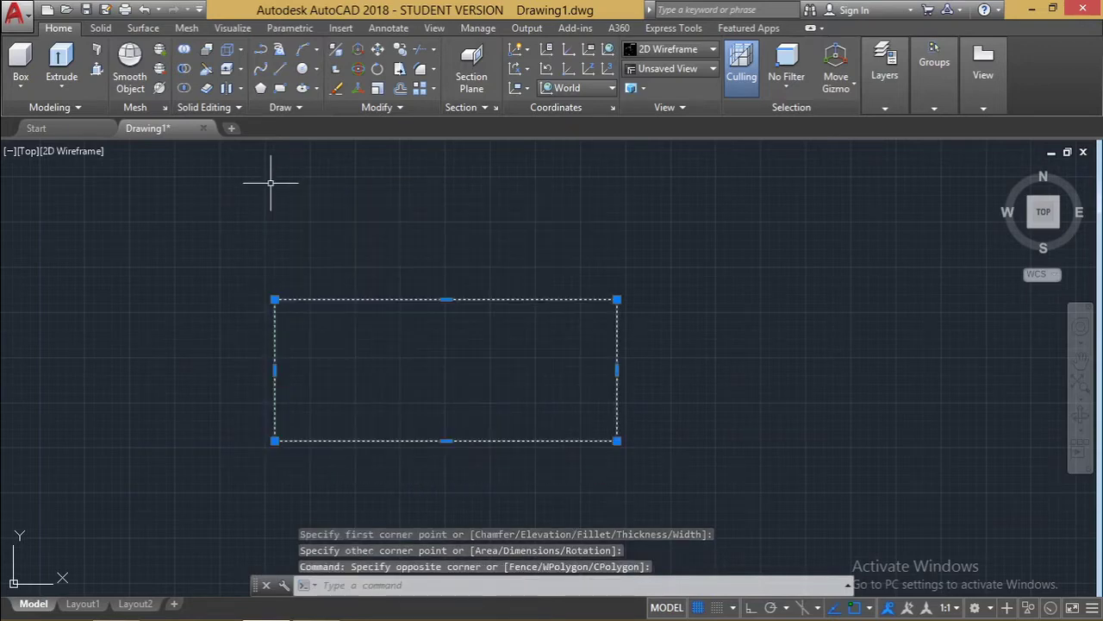
{"action": "key", "text": "Delete"}
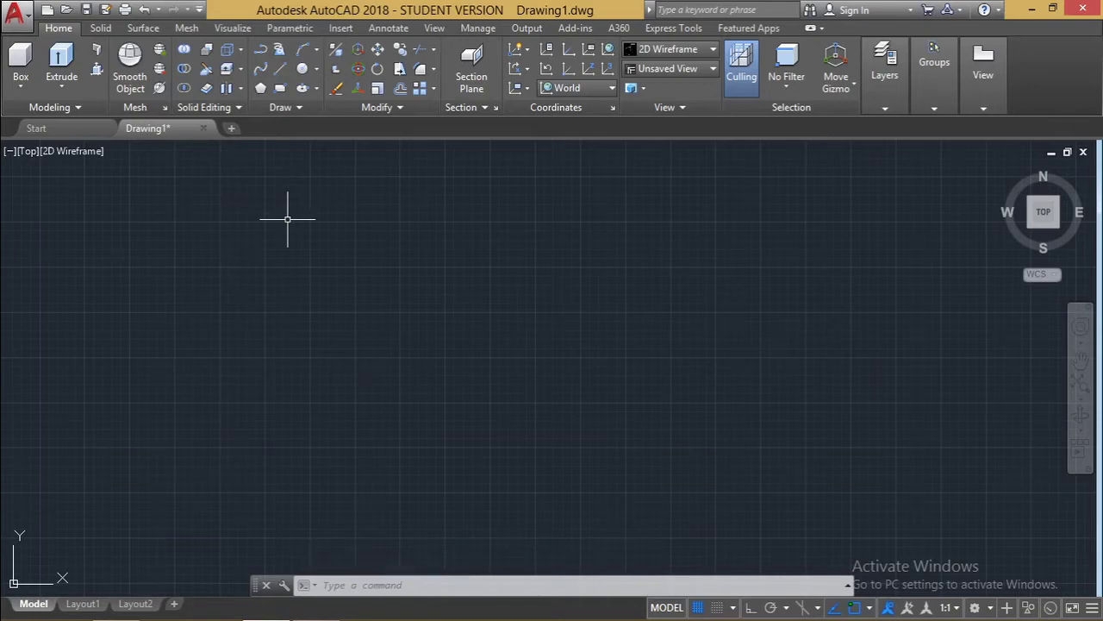
Step: Draw a closed box of connected horizontal and vertical lines about 2090 by 1170 units, using the Line command with Ortho mode on
{"action": "type", "text": "in"}
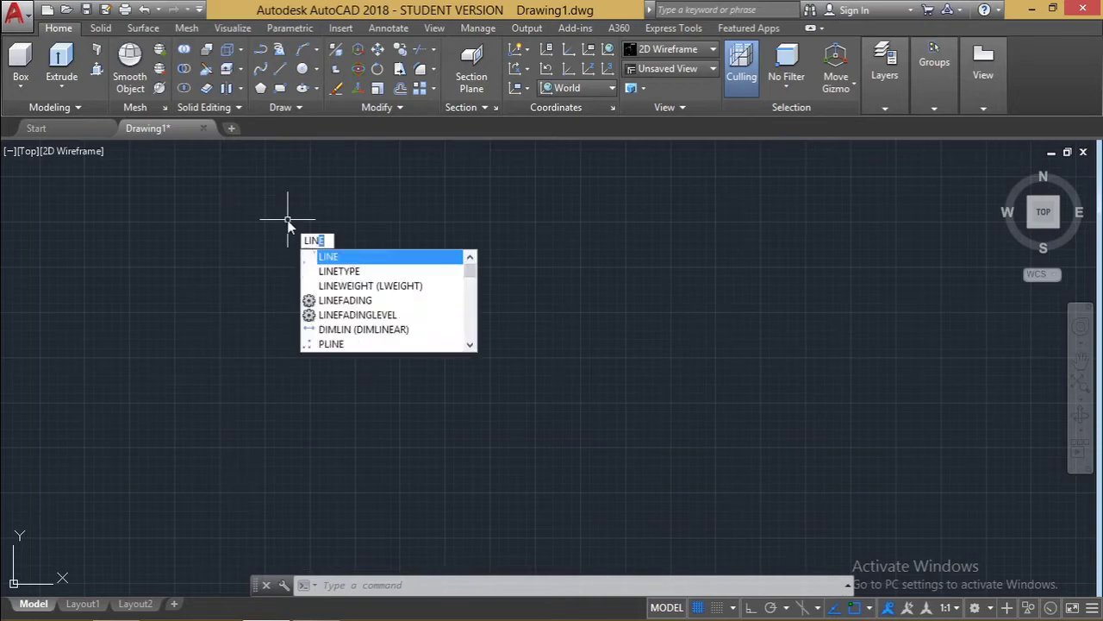
{"action": "key", "text": "Return"}
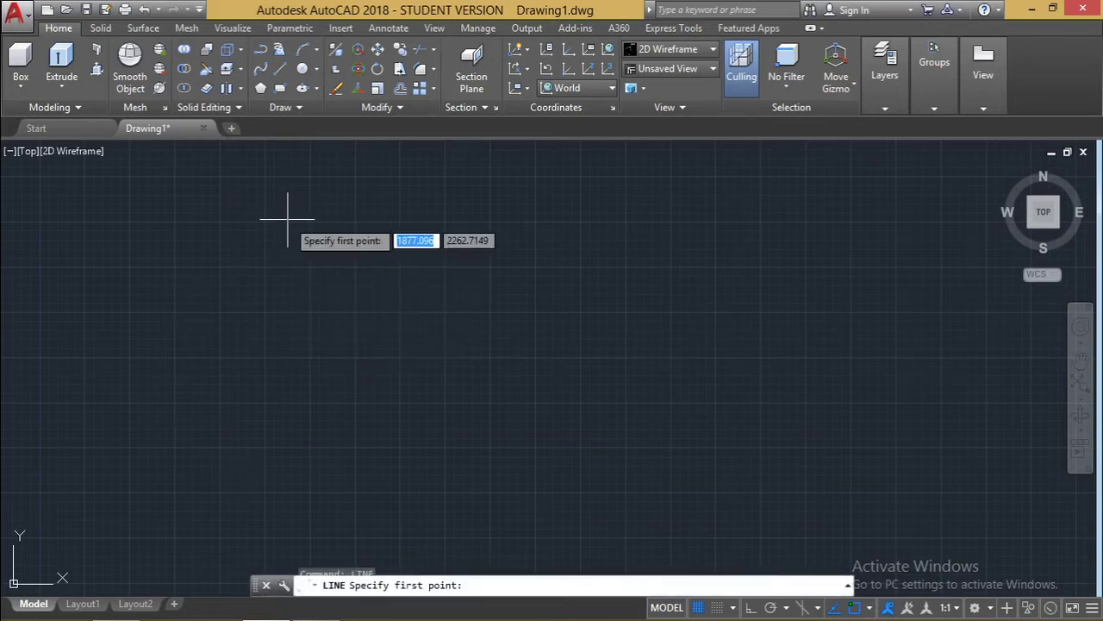
{"action": "left_click", "coordinate": [316, 291]}
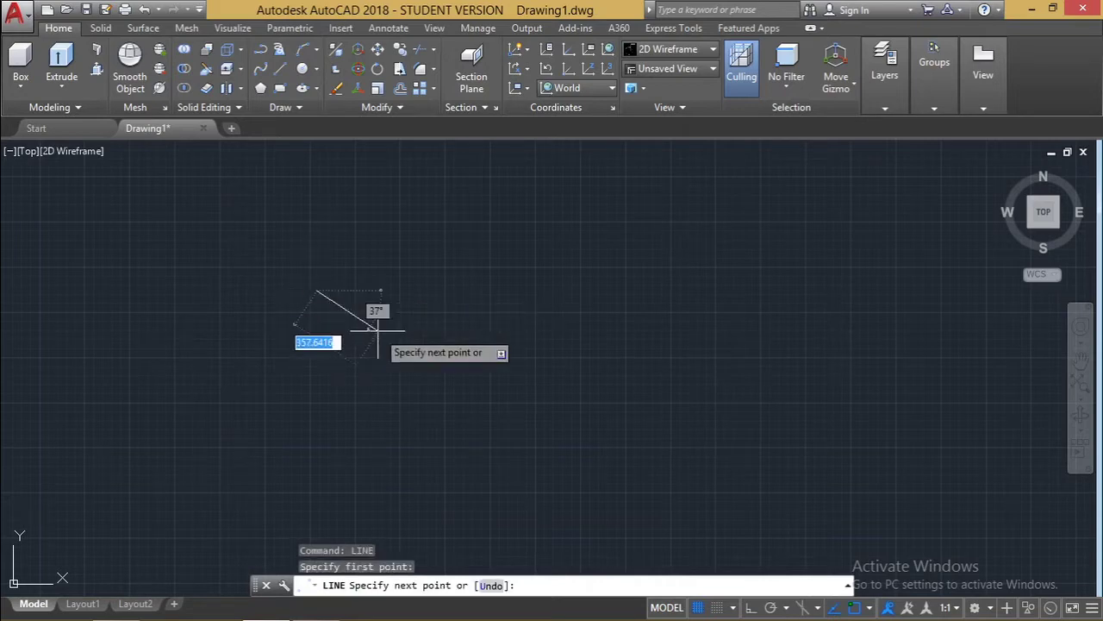
{"action": "key", "text": "F8"}
{"action": "left_click", "coordinate": [681, 290]}
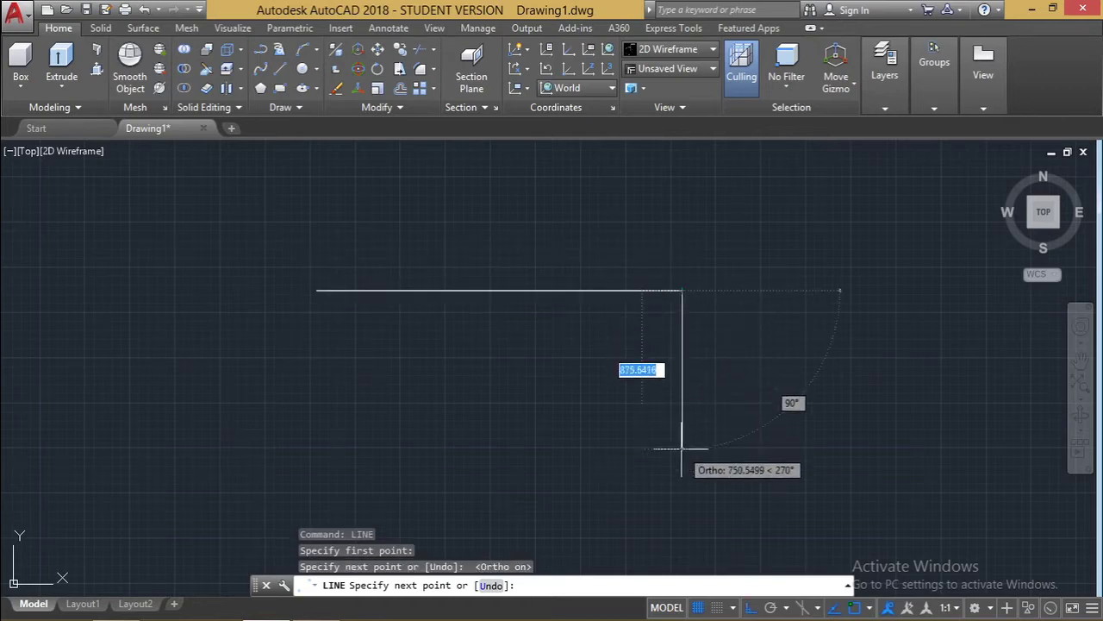
{"action": "left_click", "coordinate": [659, 500]}
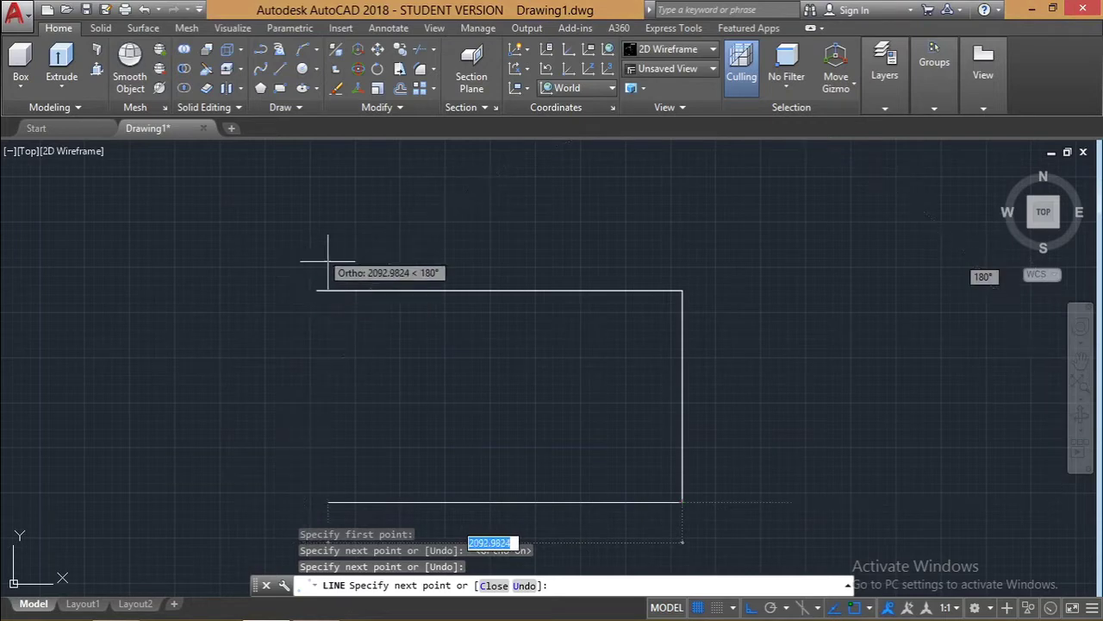
{"action": "key", "text": "F8"}
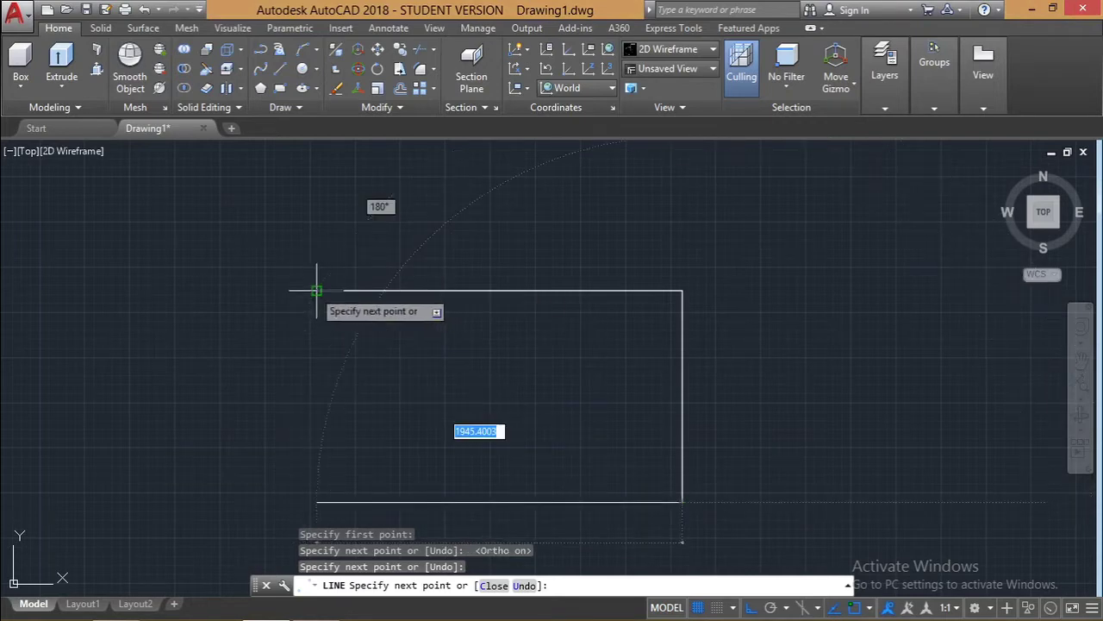
{"action": "left_click", "coordinate": [303, 385]}
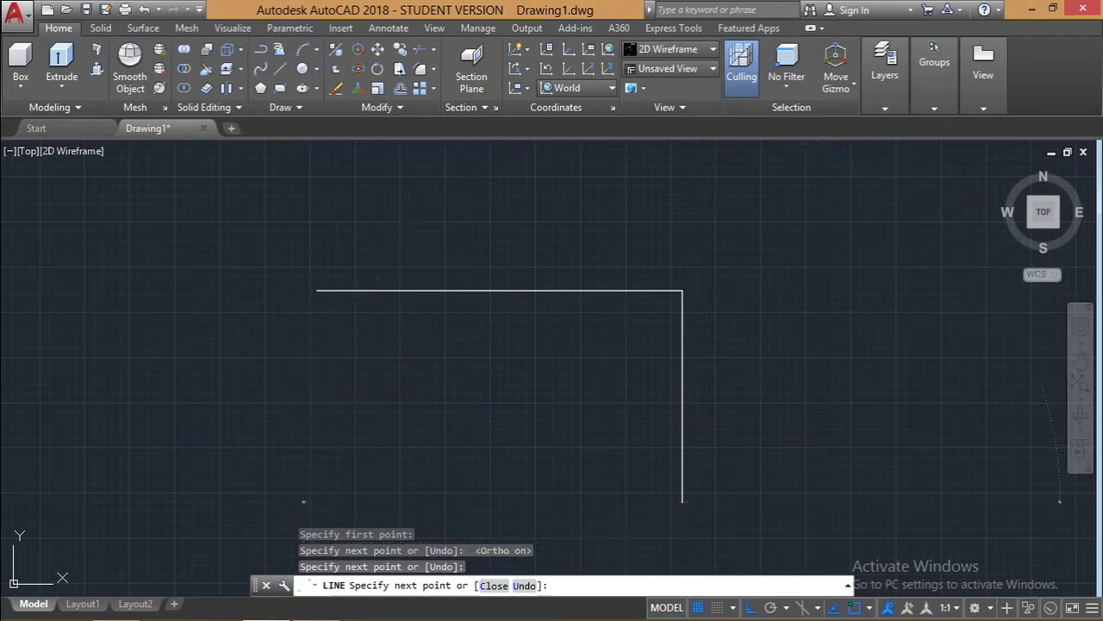
{"action": "left_click", "coordinate": [311, 291]}
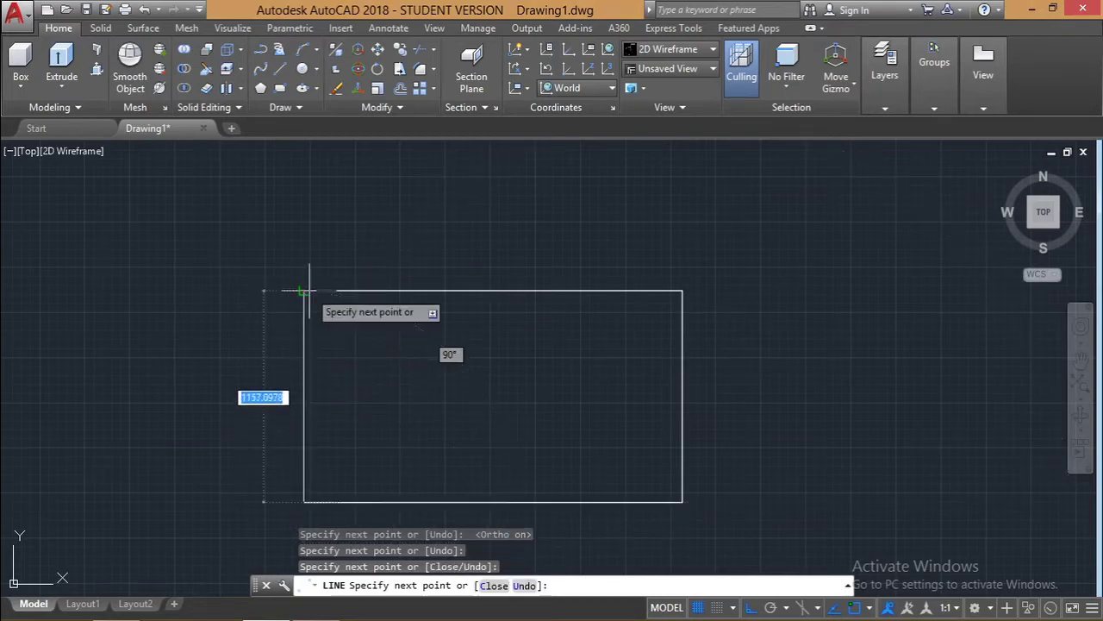
{"action": "left_click", "coordinate": [315, 291]}
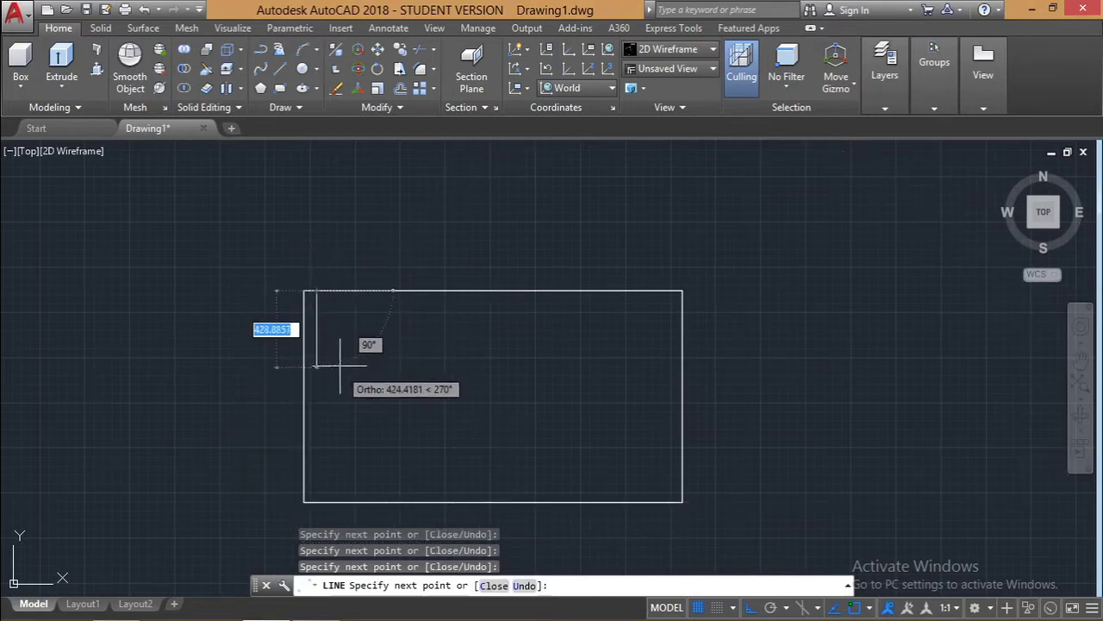
{"action": "key", "text": "Escape"}
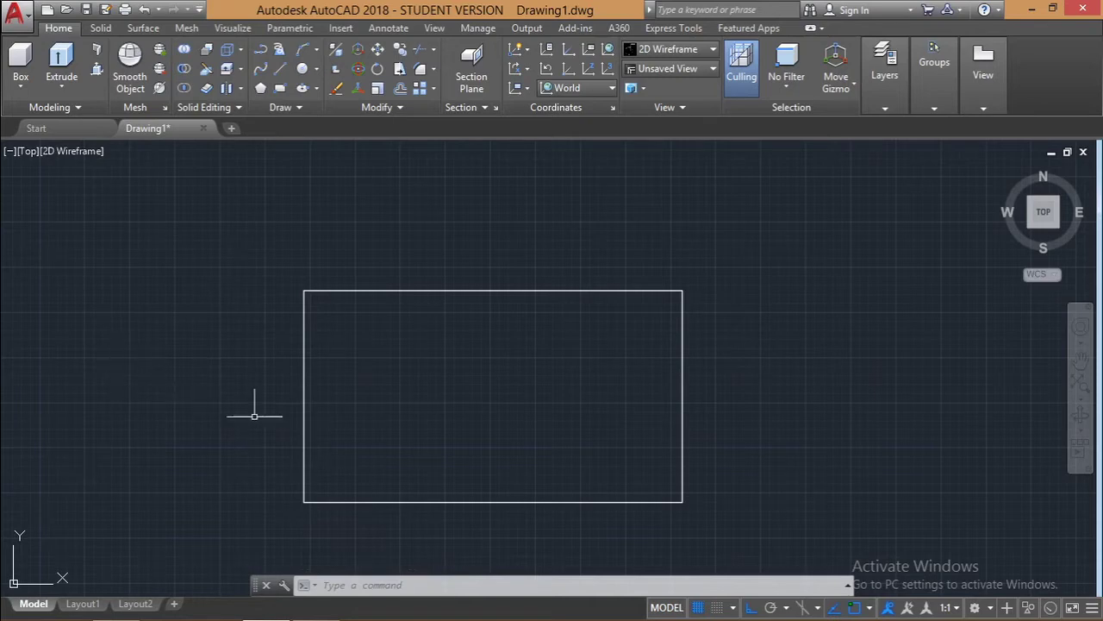
Step: Erase all the separate line segments that form the box, including the short leftover piece at its upper-left corner
{"action": "left_click", "coordinate": [703, 536]}
{"action": "left_click", "coordinate": [340, 242]}
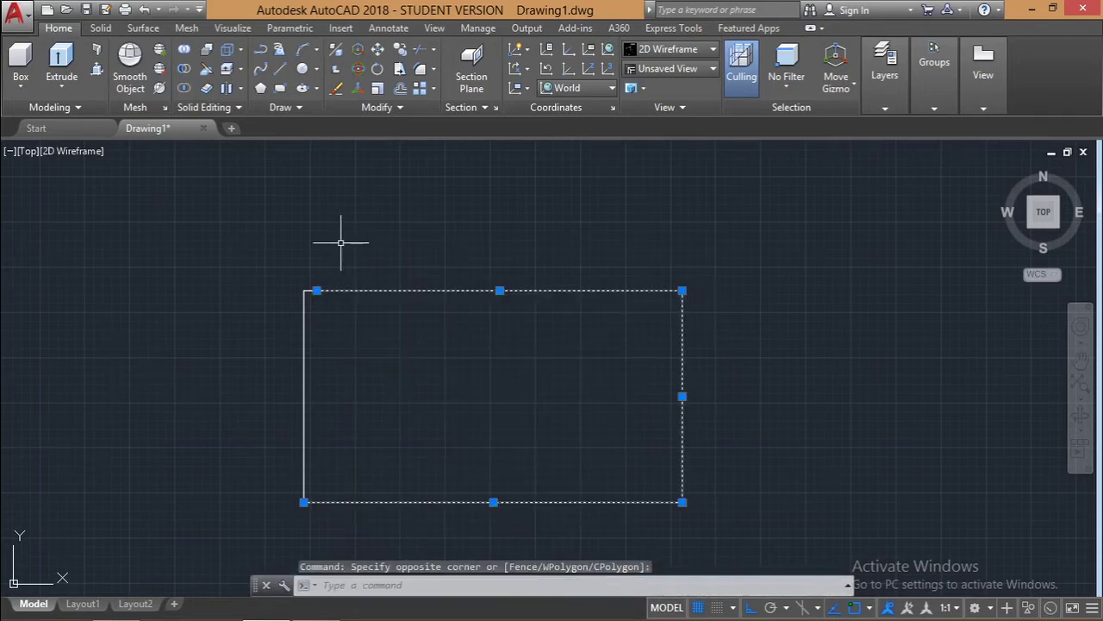
{"action": "key", "text": "Delete"}
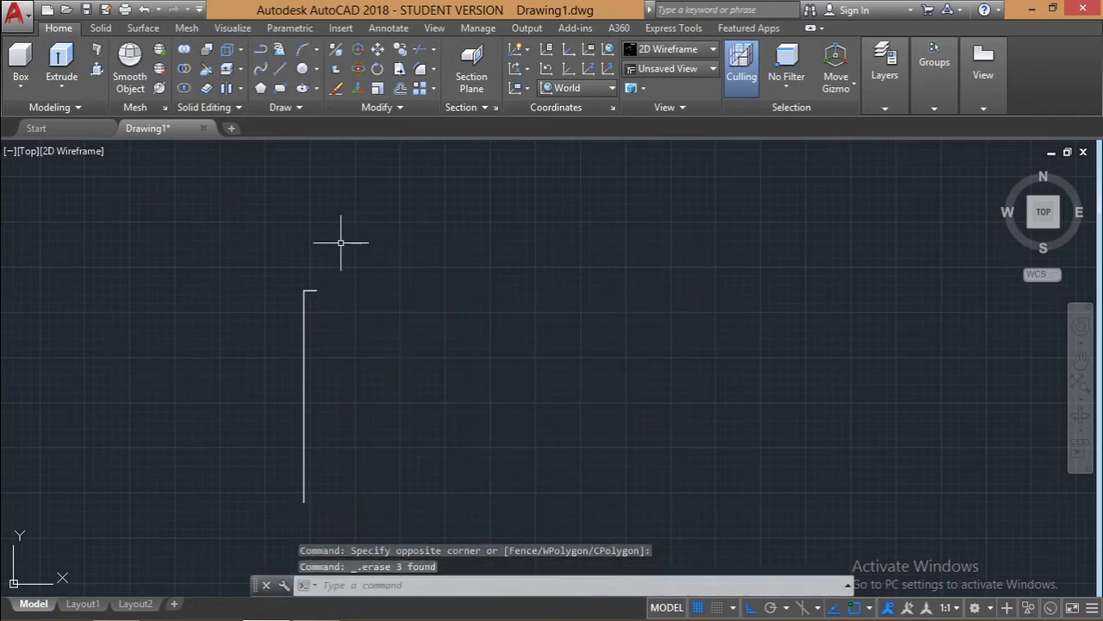
{"action": "left_click", "coordinate": [362, 531]}
{"action": "left_click", "coordinate": [201, 260]}
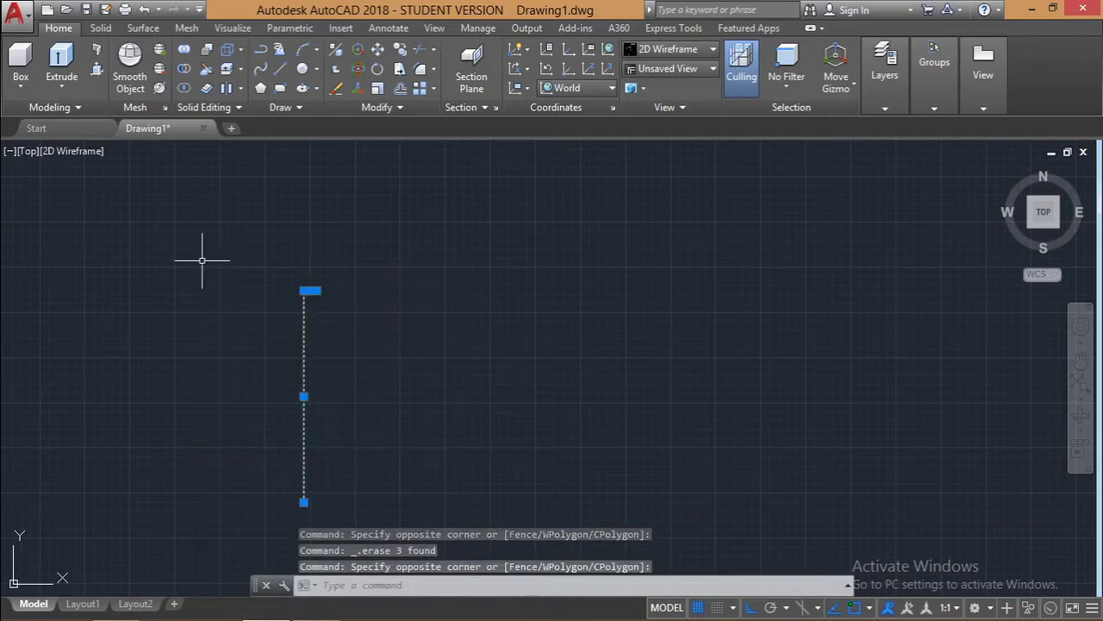
{"action": "key", "text": "Delete"}
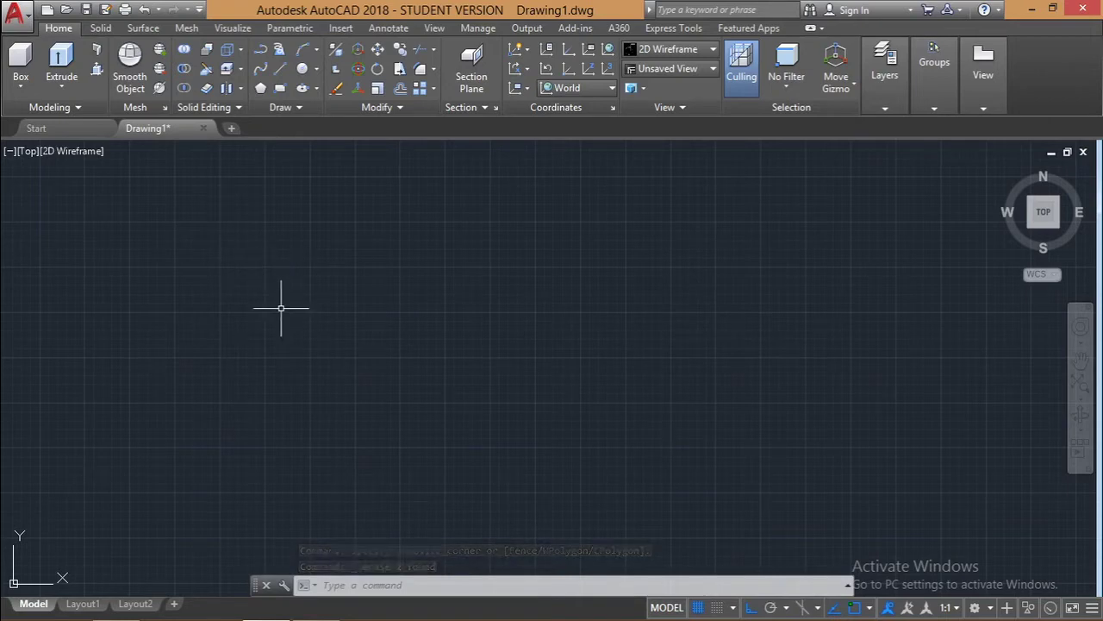
Step: Draw a new rectangle by two opposite corners in the left half of the drawing area
{"action": "type", "text": "REC"}
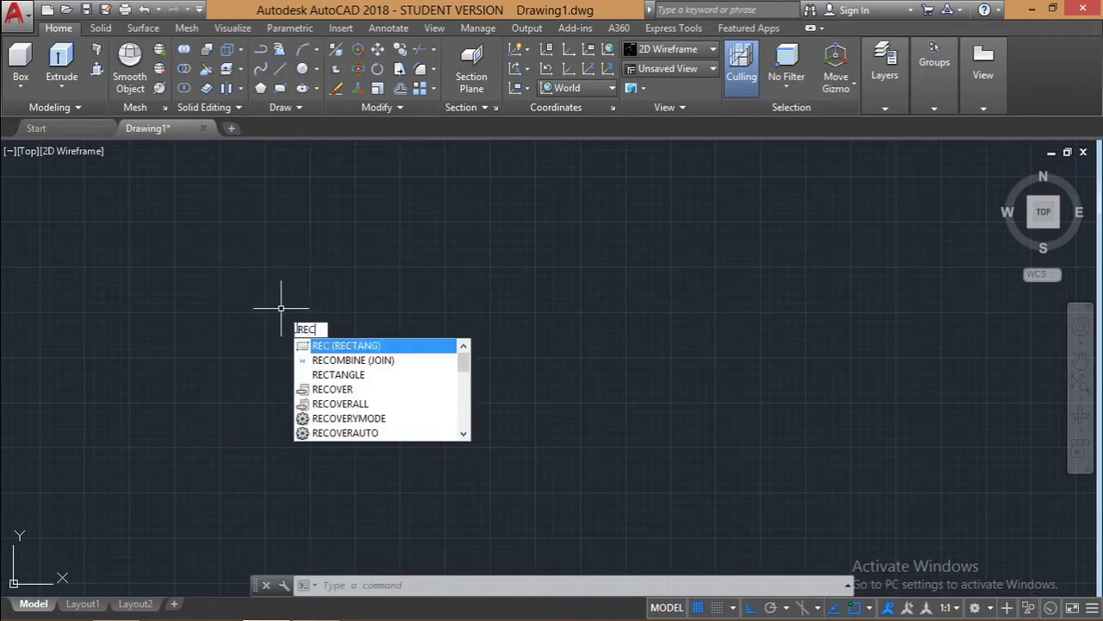
{"action": "key", "text": "Return"}
{"action": "left_click", "coordinate": [239, 277]}
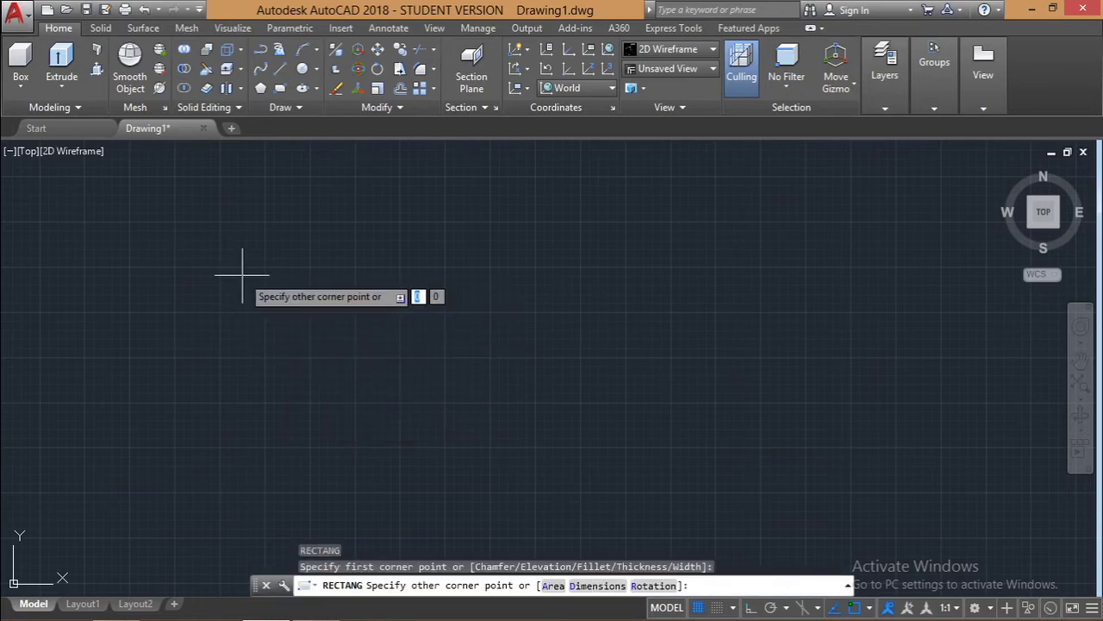
{"action": "left_click", "coordinate": [465, 420]}
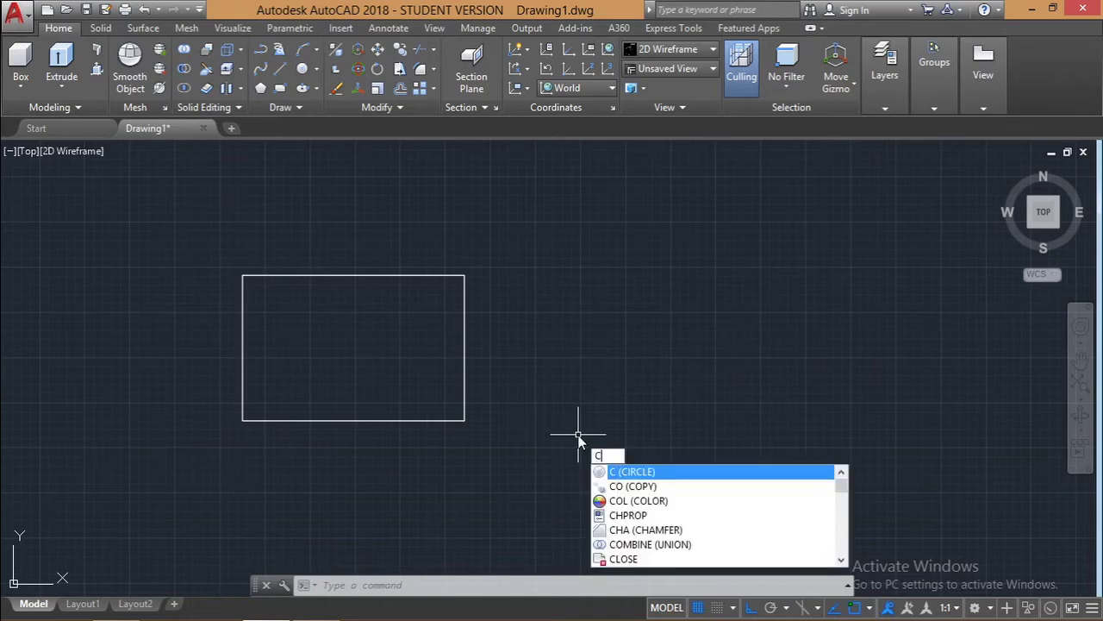
Step: Draw a circle with a radius of about 420 units centred on the rectangle's upper-right corner
{"action": "key", "text": "Return"}
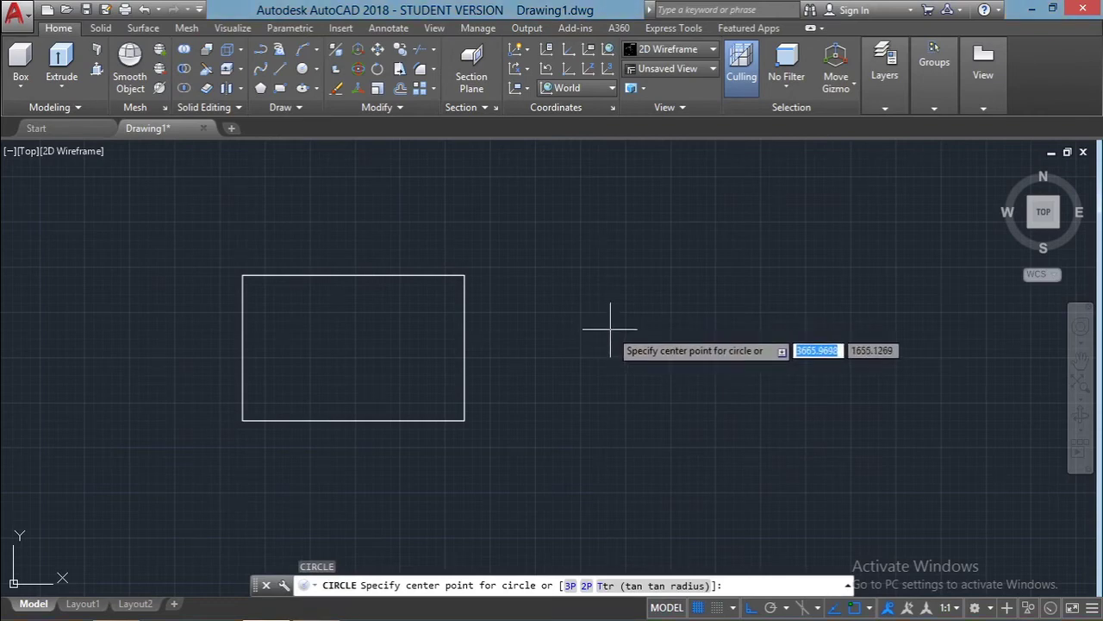
{"action": "left_click", "coordinate": [463, 275]}
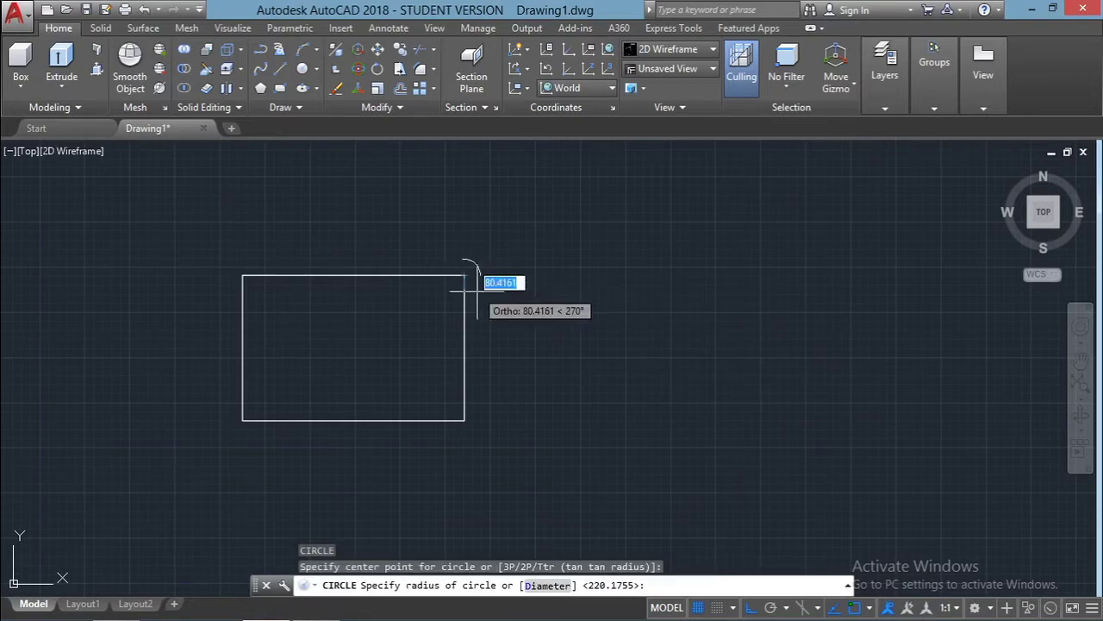
{"action": "left_click", "coordinate": [504, 350]}
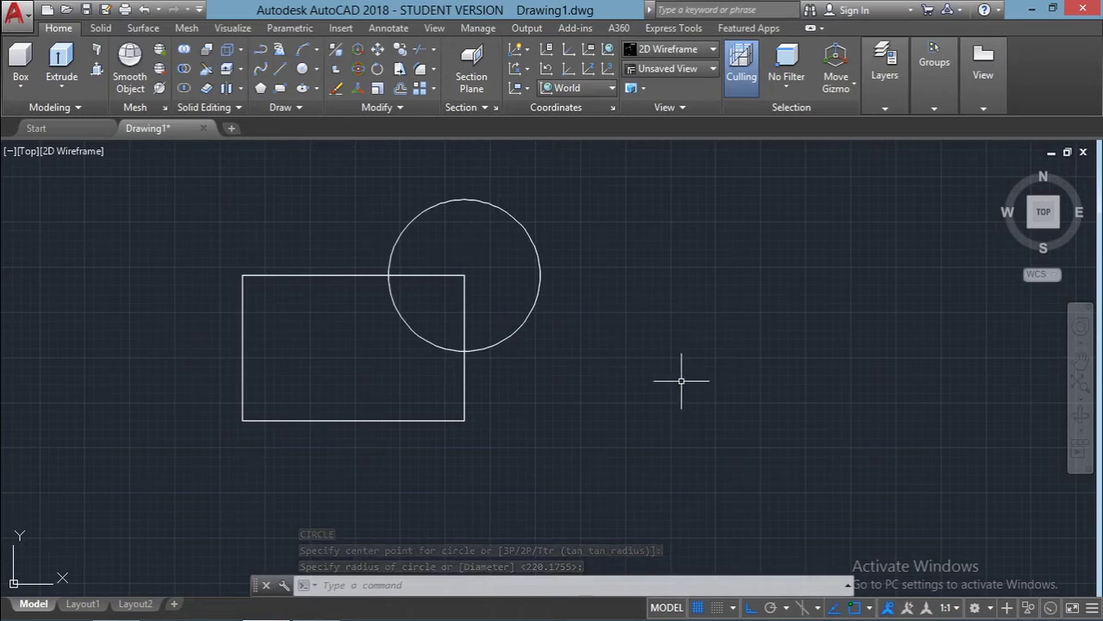
Step: Draw a second circle with a radius of 1000 in the empty area to the right of the rectangle
{"action": "type", "text": "c"}
{"action": "key", "text": "Return"}
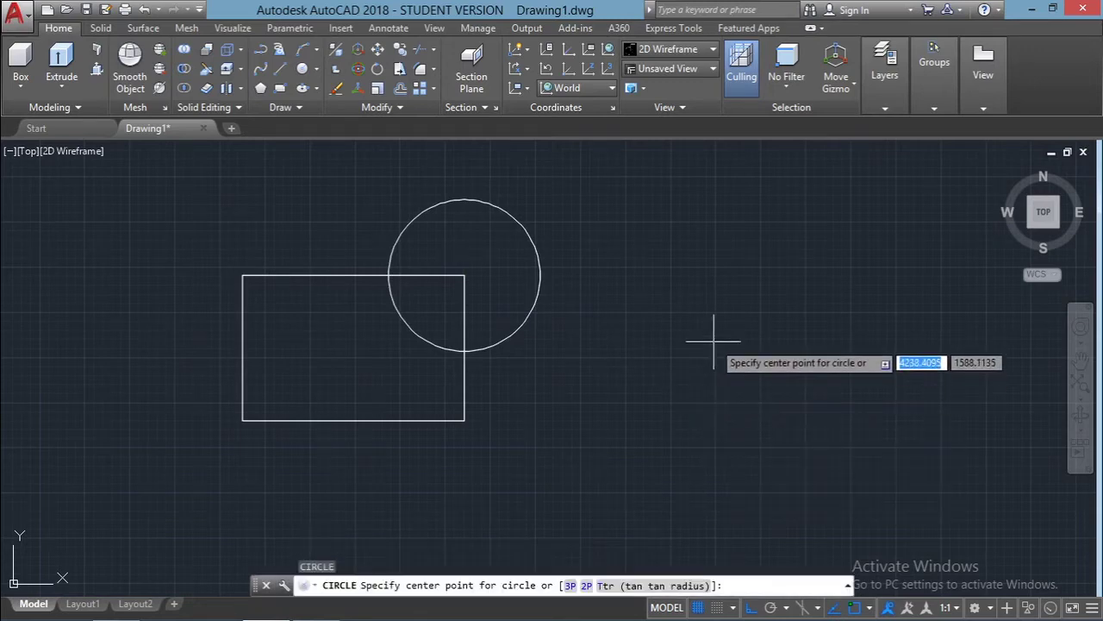
{"action": "left_click", "coordinate": [714, 340]}
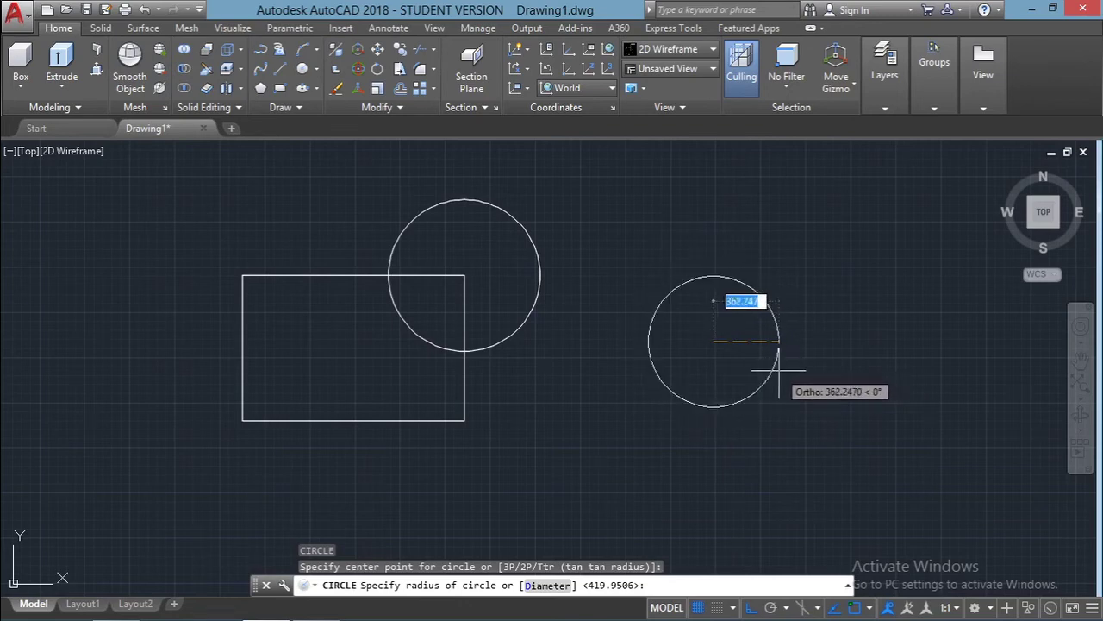
{"action": "type", "text": "1000"}
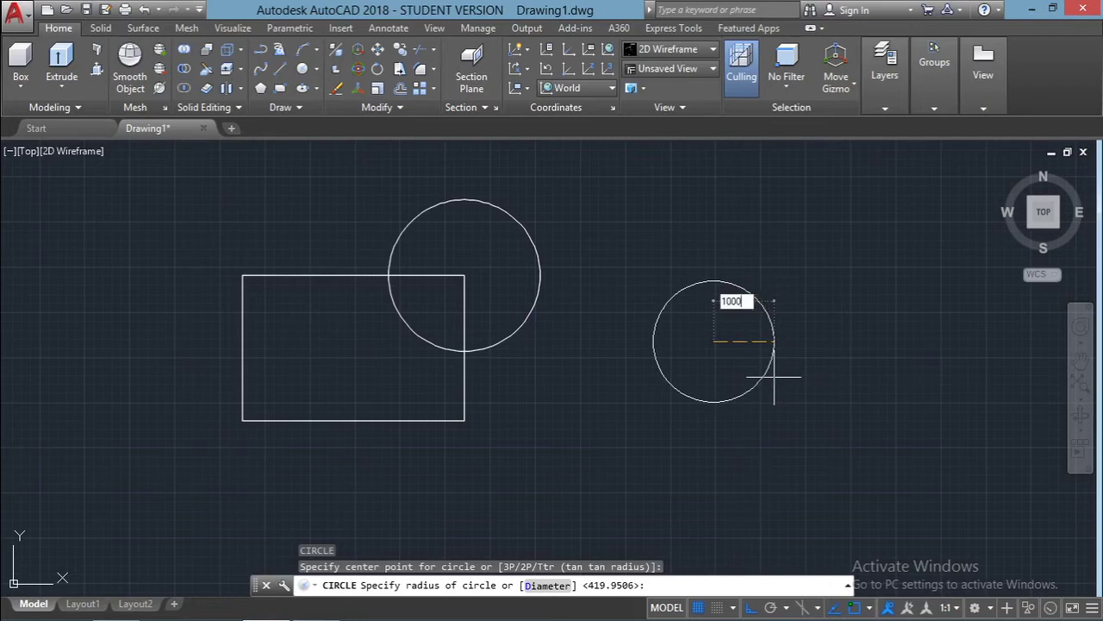
{"action": "key", "text": "Return"}
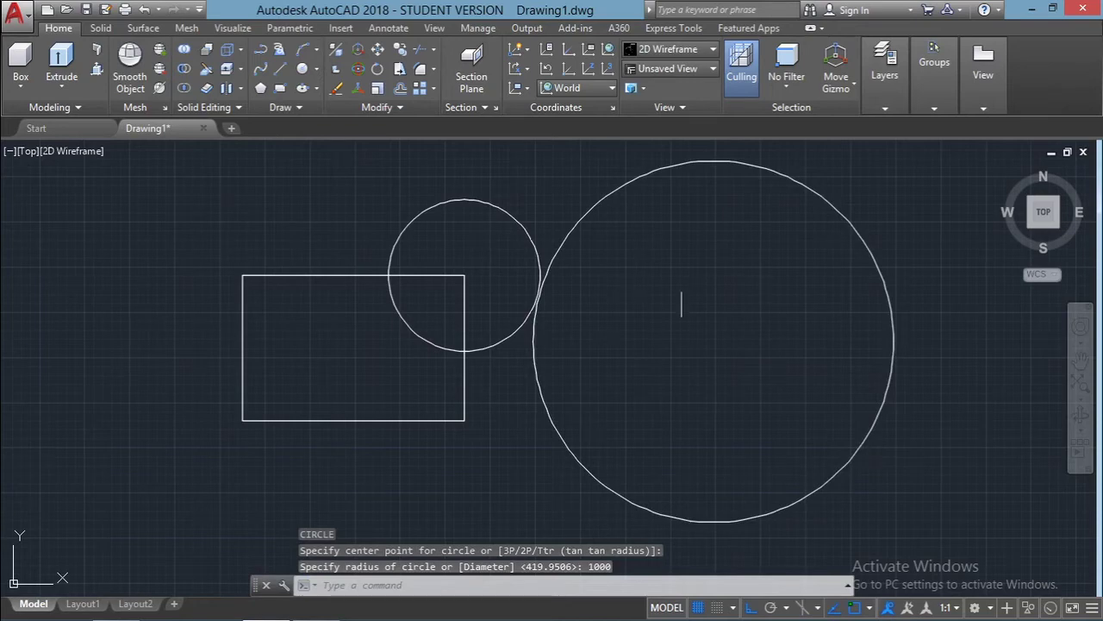
Step: Select the rectangle and both circles together and erase them
{"action": "left_click", "coordinate": [904, 531]}
{"action": "left_click", "coordinate": [336, 284]}
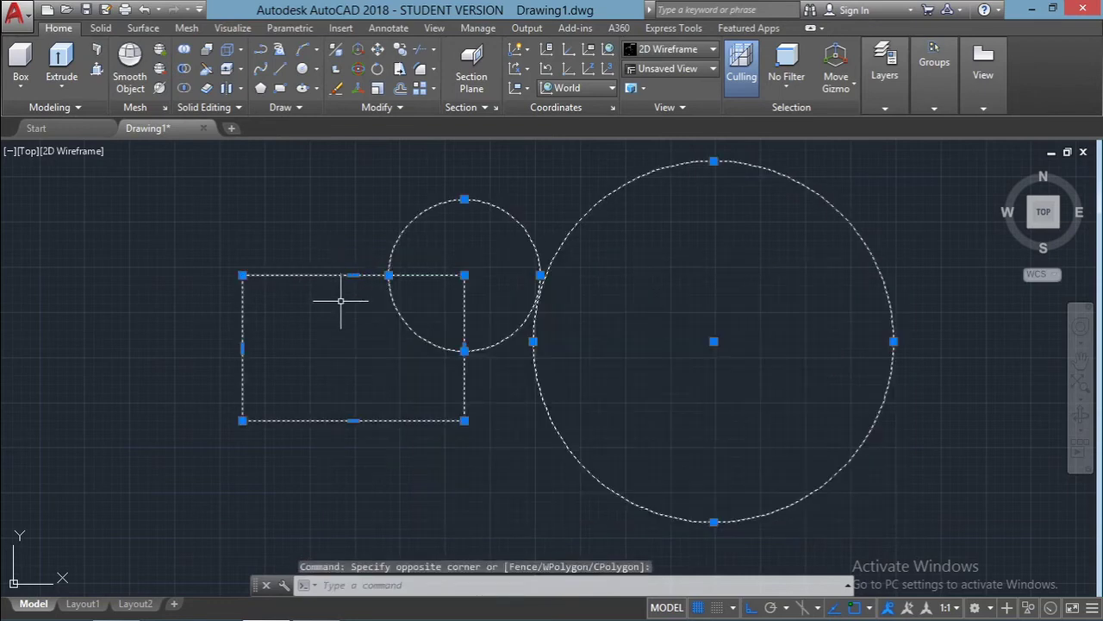
{"action": "key", "text": "Delete"}
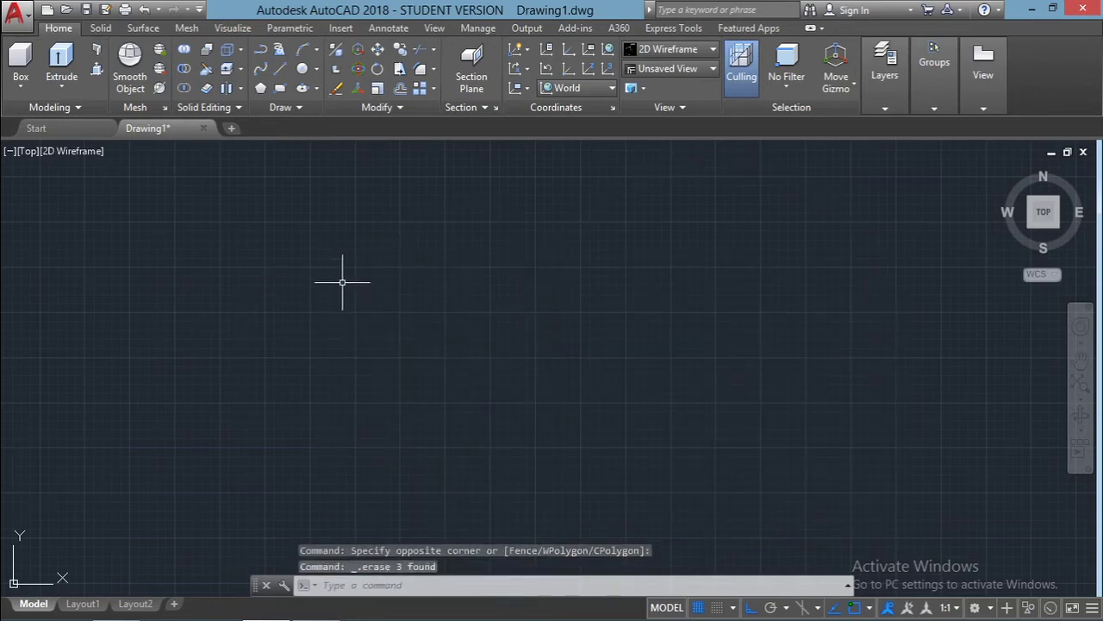
{"action": "key", "text": "Escape"}
{"action": "key", "text": "Escape"}
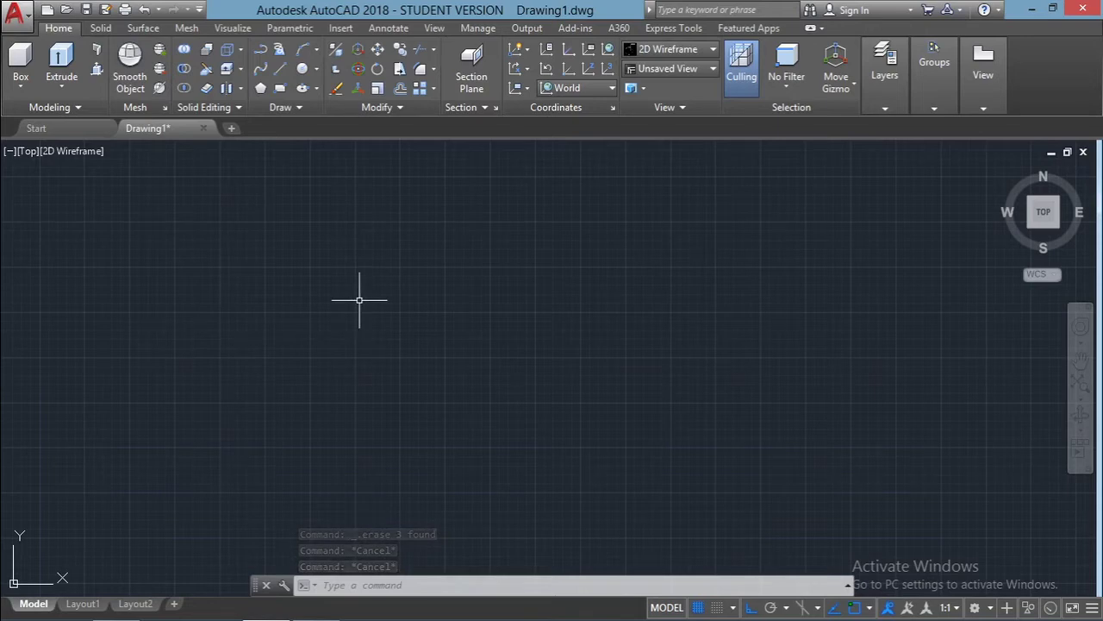
Step: Draw a vertical line downward and a connected horizontal line to its right, with Ortho mode on, in the left half of the drawing area
{"action": "key", "text": "F8"}
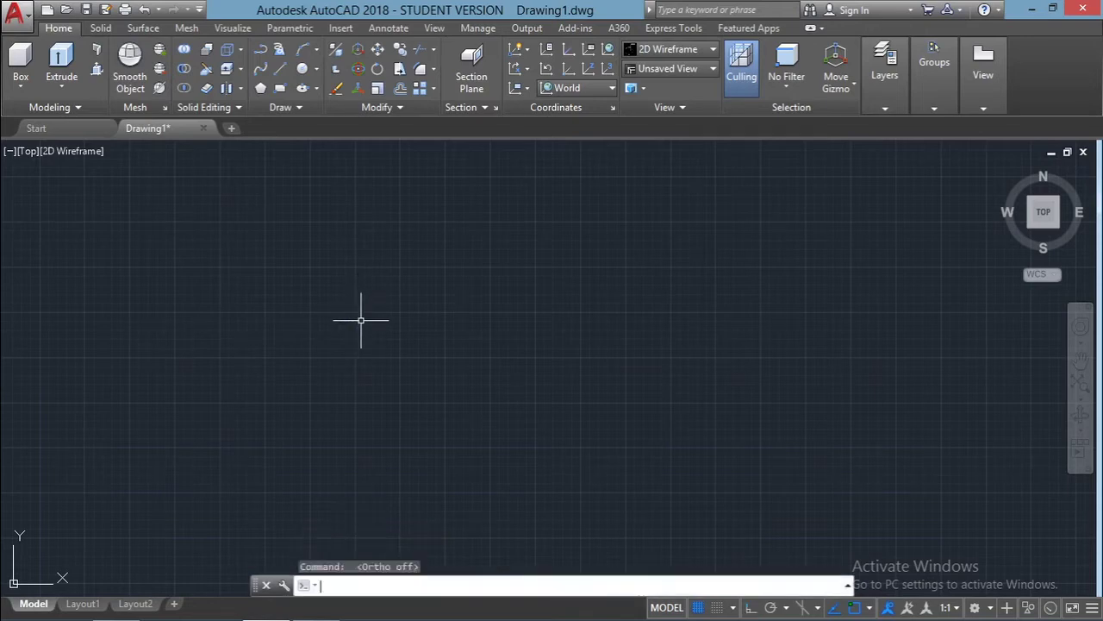
{"action": "type", "text": "l"}
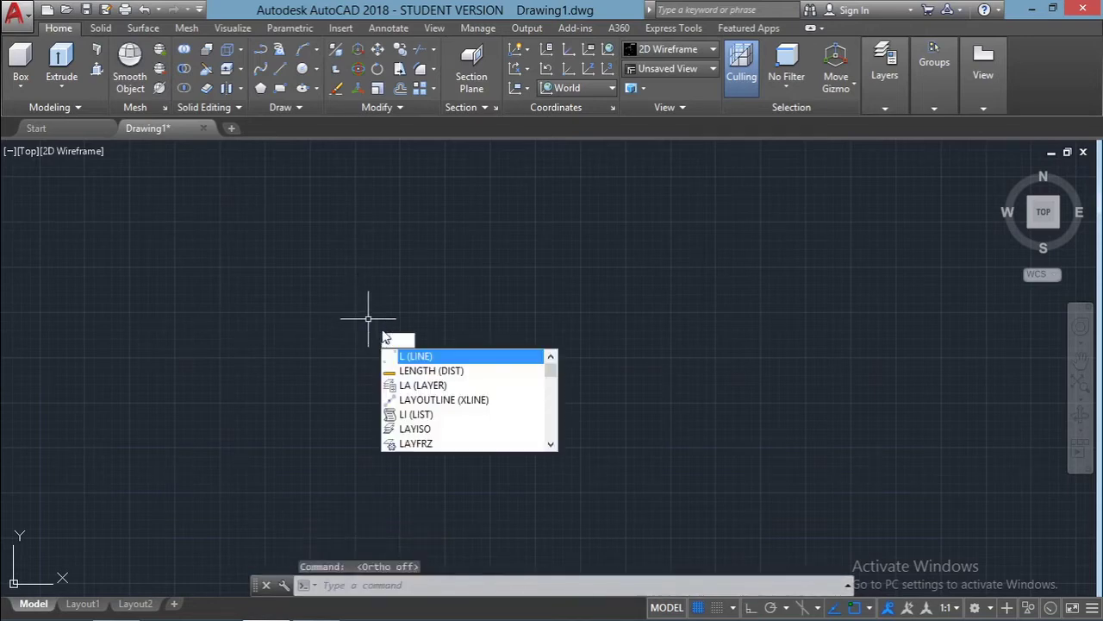
{"action": "key", "text": "Return"}
{"action": "left_click", "coordinate": [359, 231]}
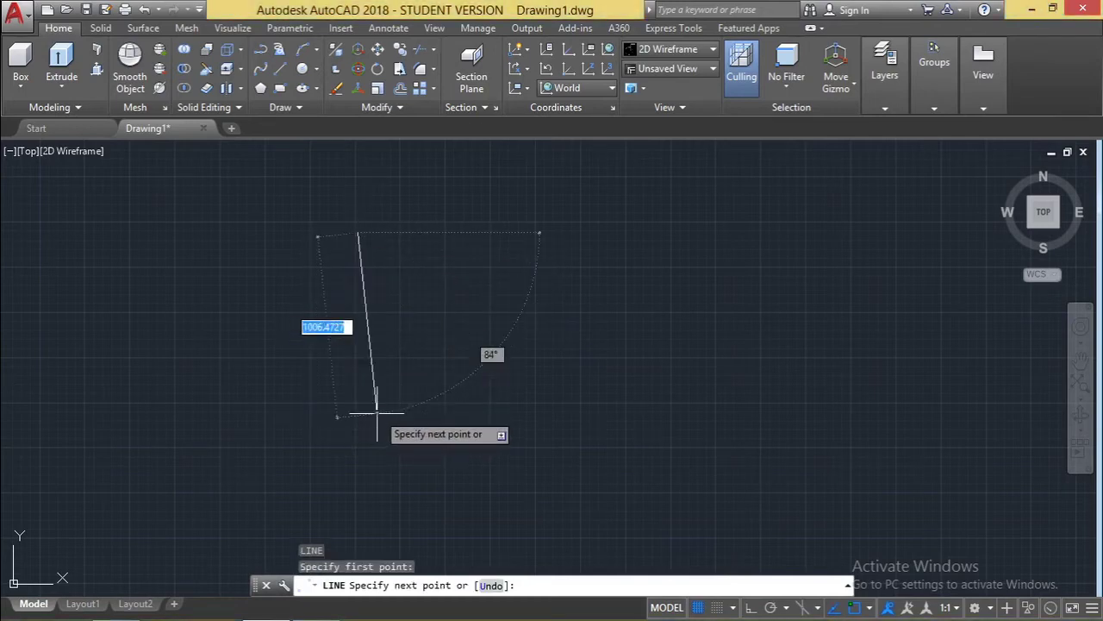
{"action": "key", "text": "F8"}
{"action": "left_click", "coordinate": [338, 446]}
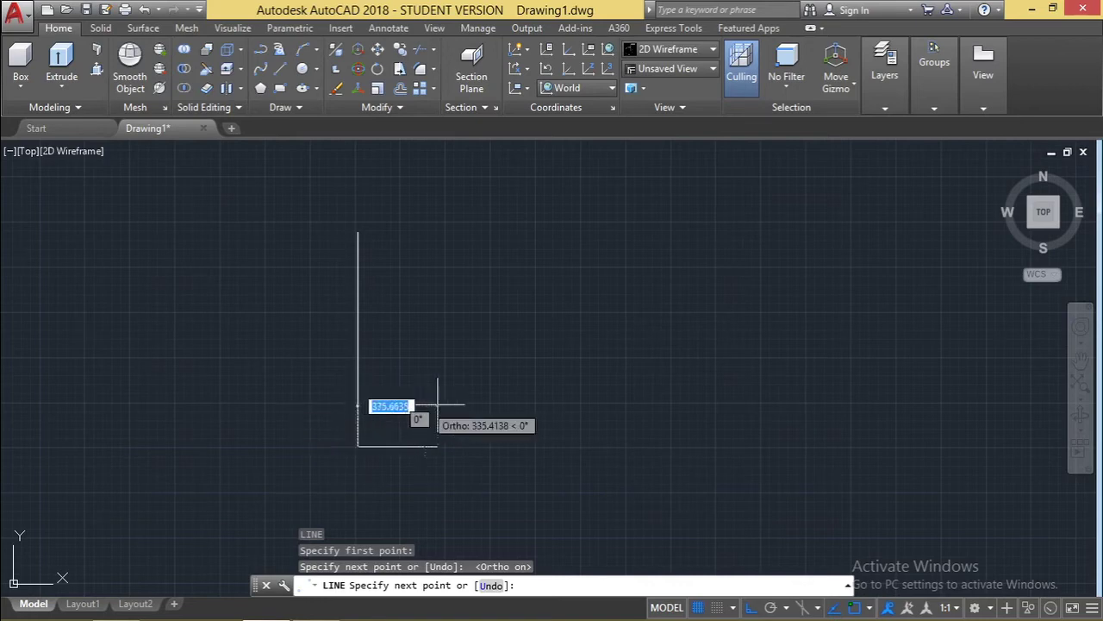
{"action": "left_click", "coordinate": [587, 405]}
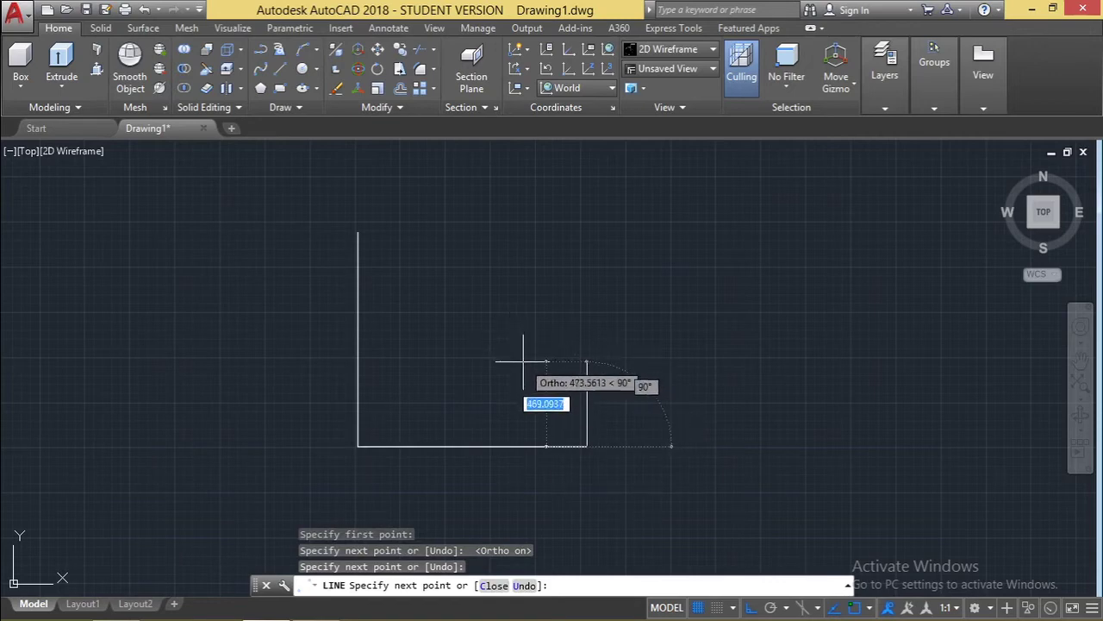
Step: Turn Ortho off and close the right triangle with a sloping line back to the vertical line's upper endpoint
{"action": "key", "text": "F8"}
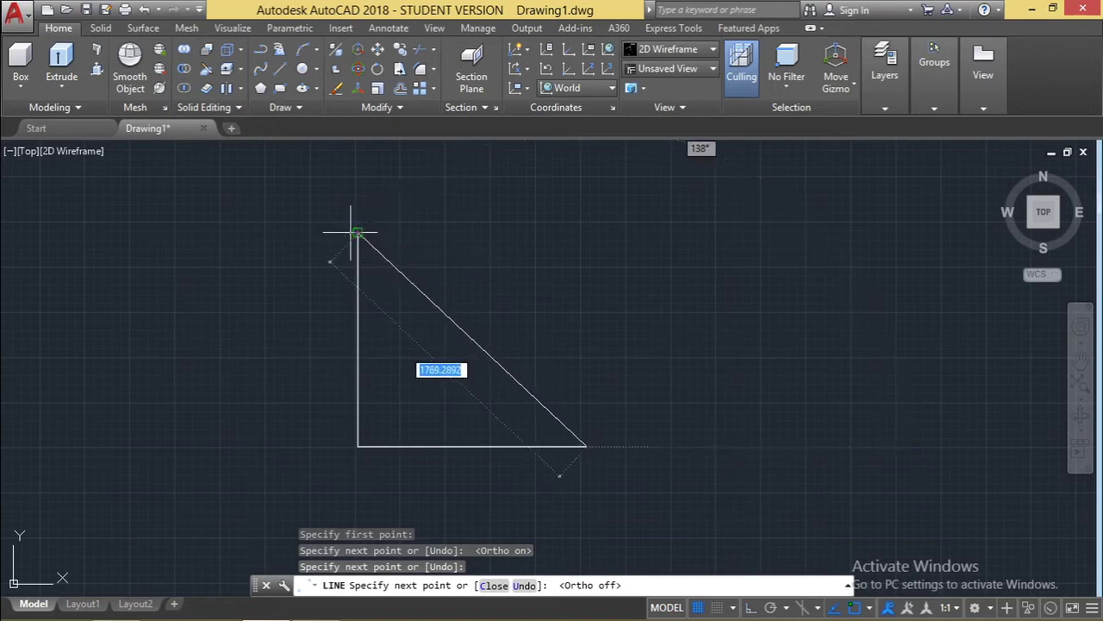
{"action": "left_click", "coordinate": [358, 231]}
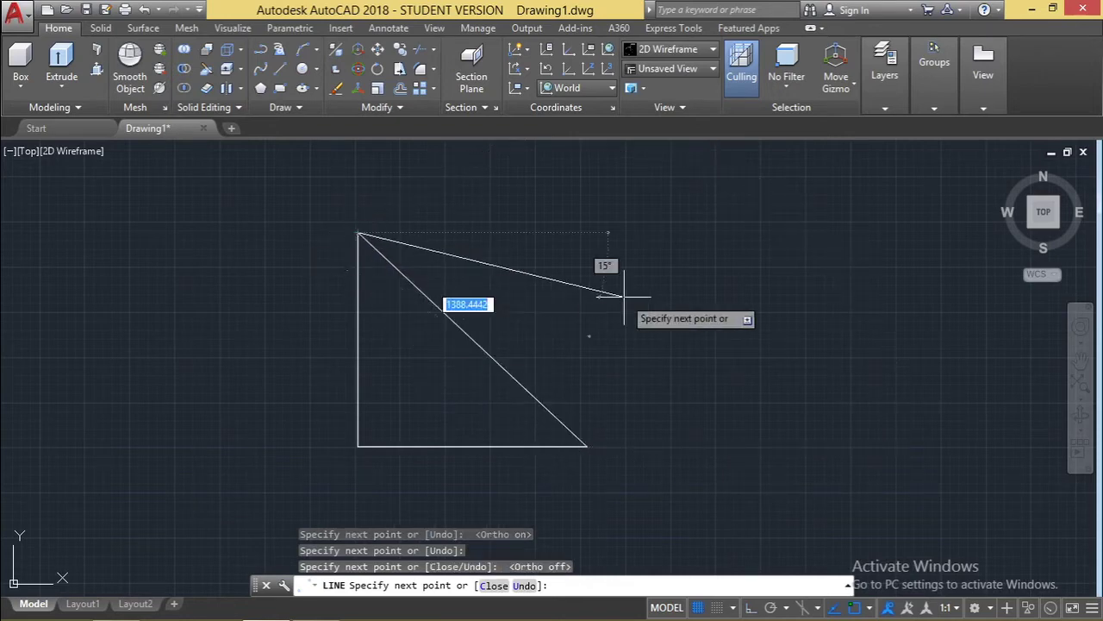
{"action": "key", "text": "Escape"}
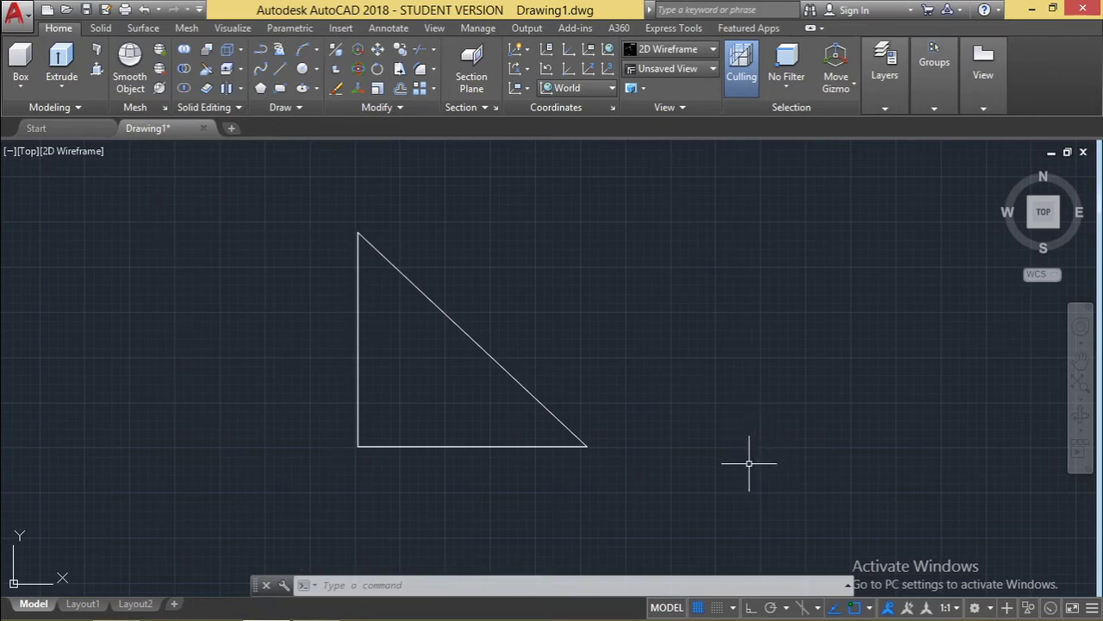
Step: Draw a separate horizontal line with Ortho on, to the right of the triangle and level with its base
{"action": "key", "text": "Return"}
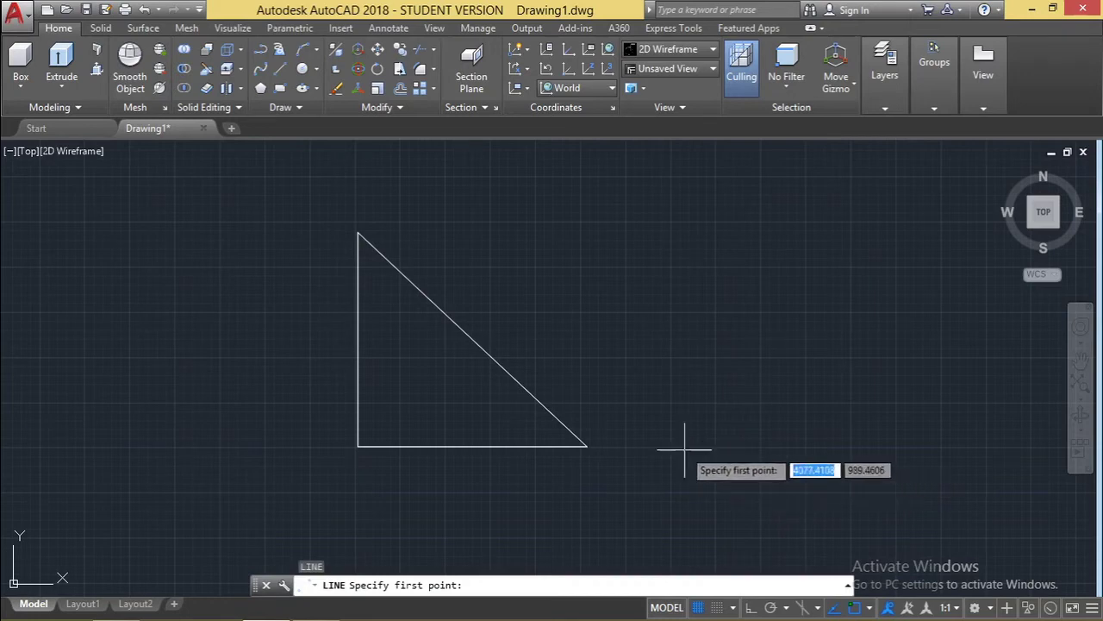
{"action": "left_click", "coordinate": [664, 446]}
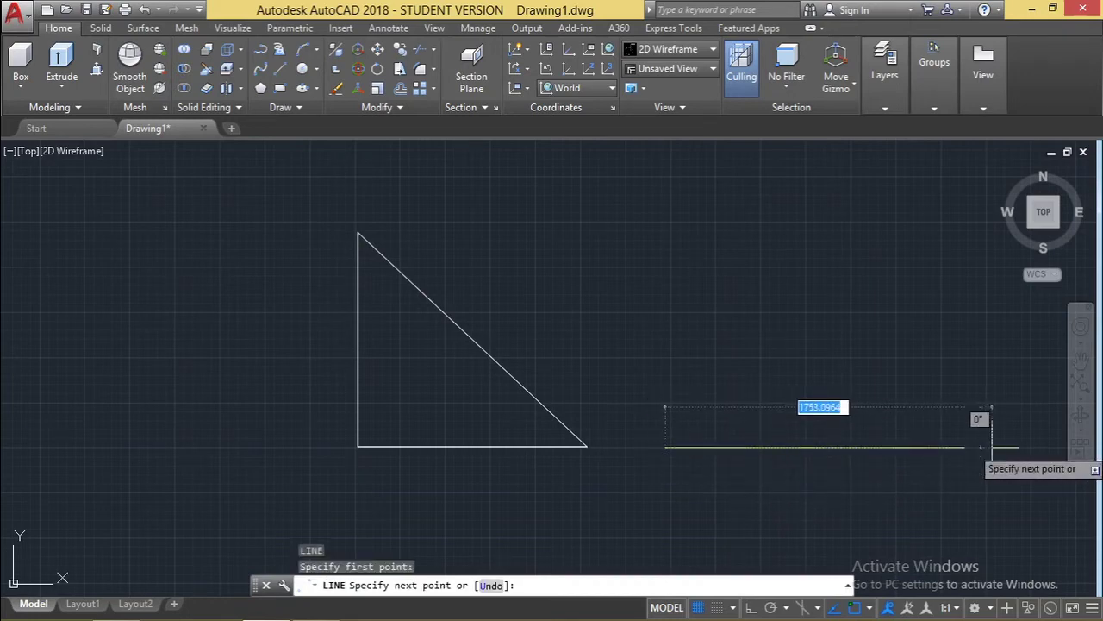
{"action": "key", "text": "F8"}
{"action": "left_click", "coordinate": [1002, 446]}
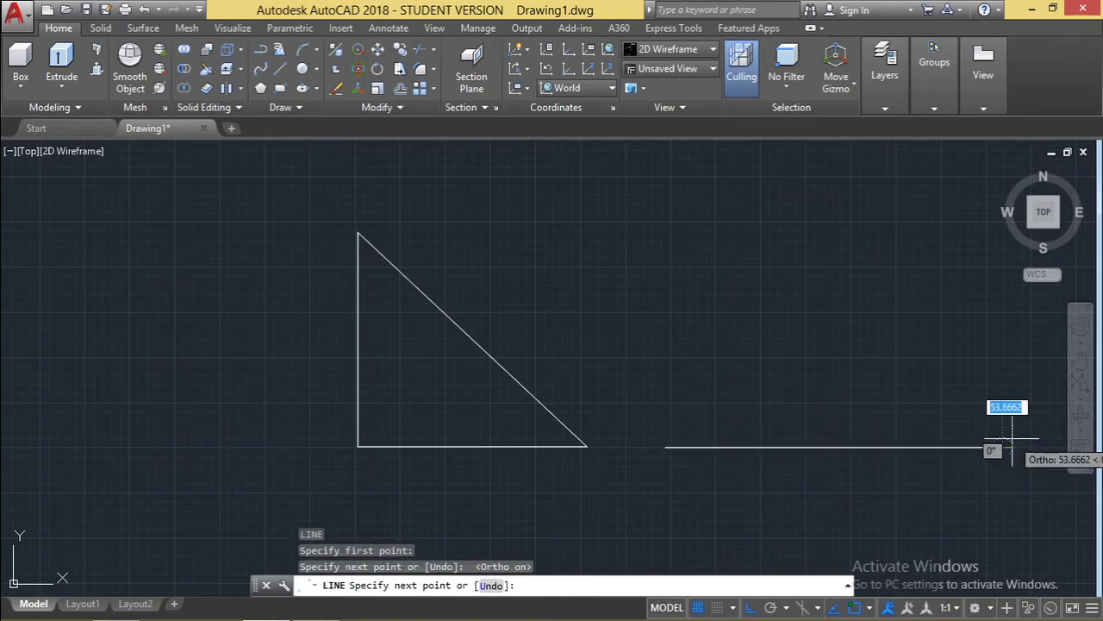
{"action": "key", "text": "Escape"}
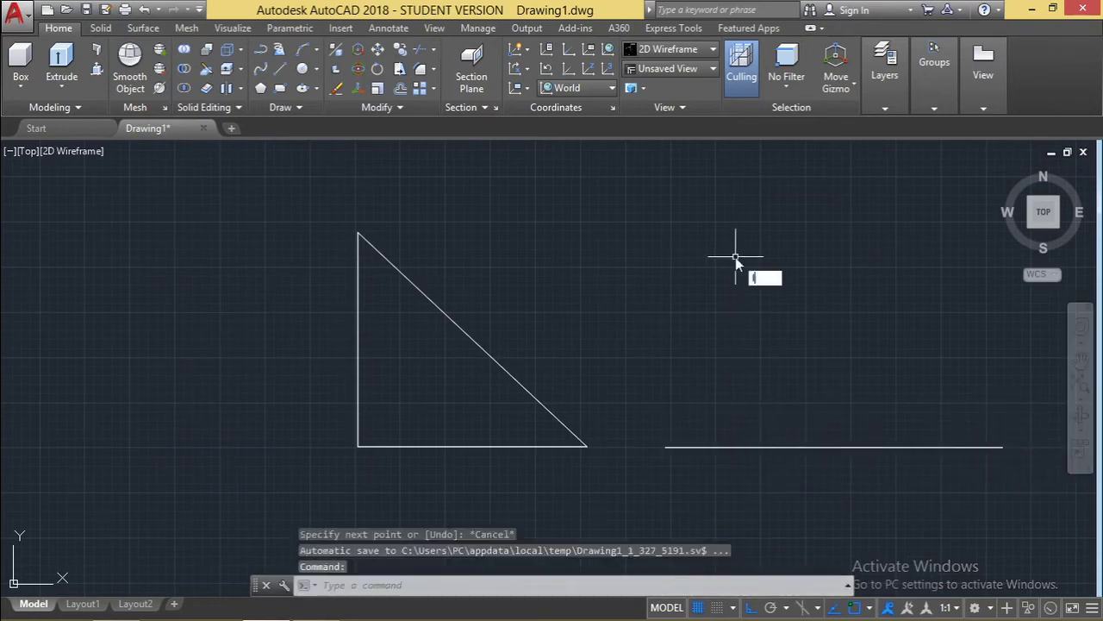
Step: Draw a shorter horizontal line above the separate base line and, with Ortho off, connect its right end to the base line's right end
{"action": "type", "text": "l"}
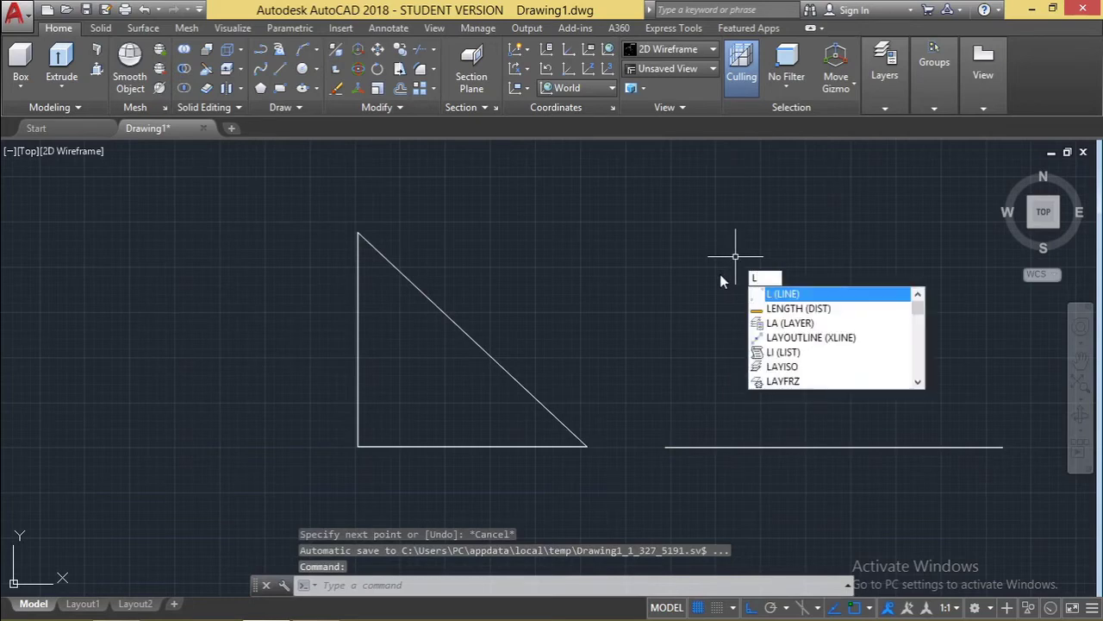
{"action": "key", "text": "Return"}
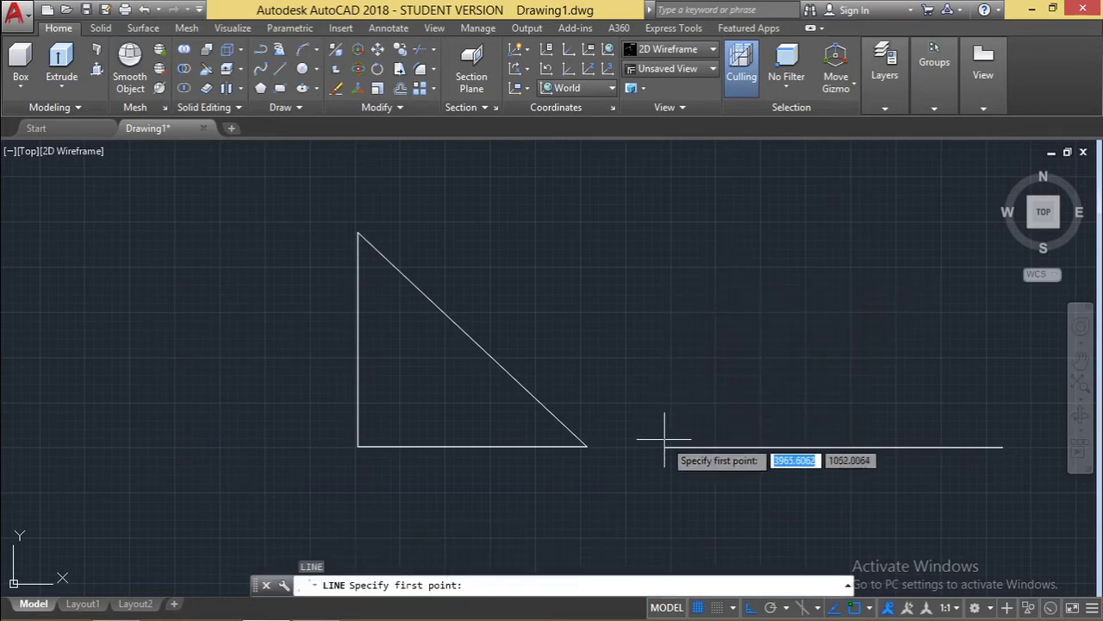
{"action": "left_click", "coordinate": [717, 339]}
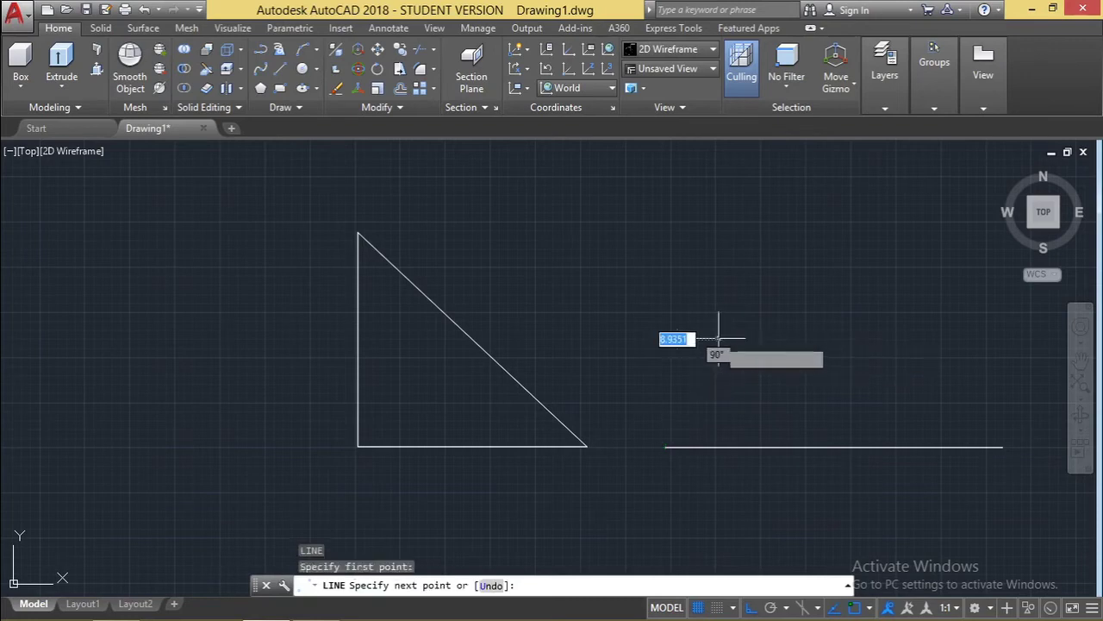
{"action": "left_click", "coordinate": [972, 339]}
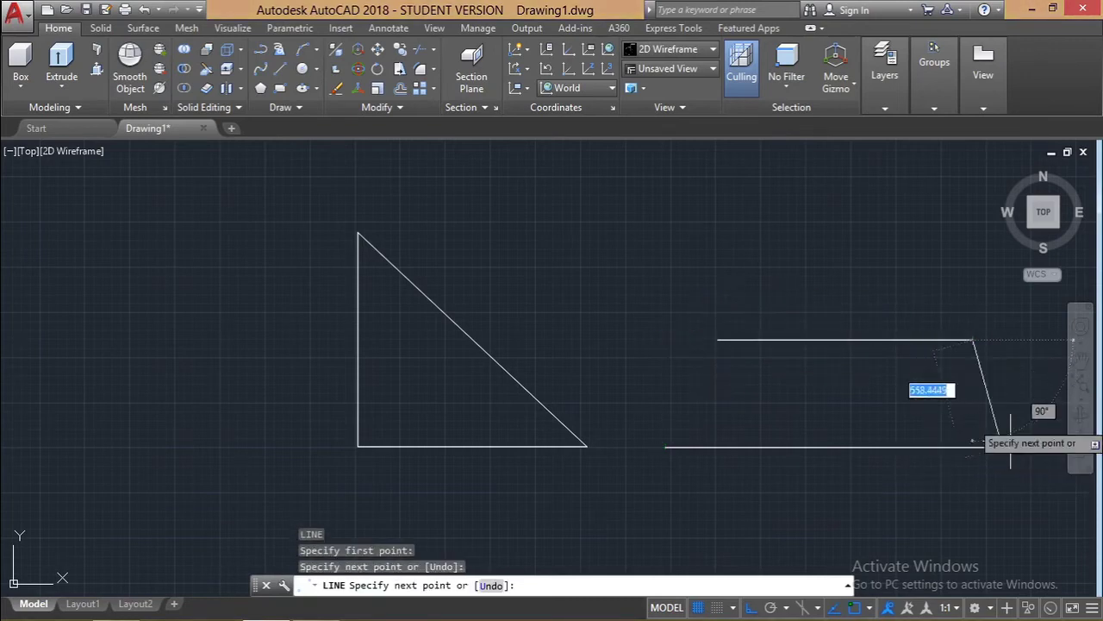
{"action": "key", "text": "F8"}
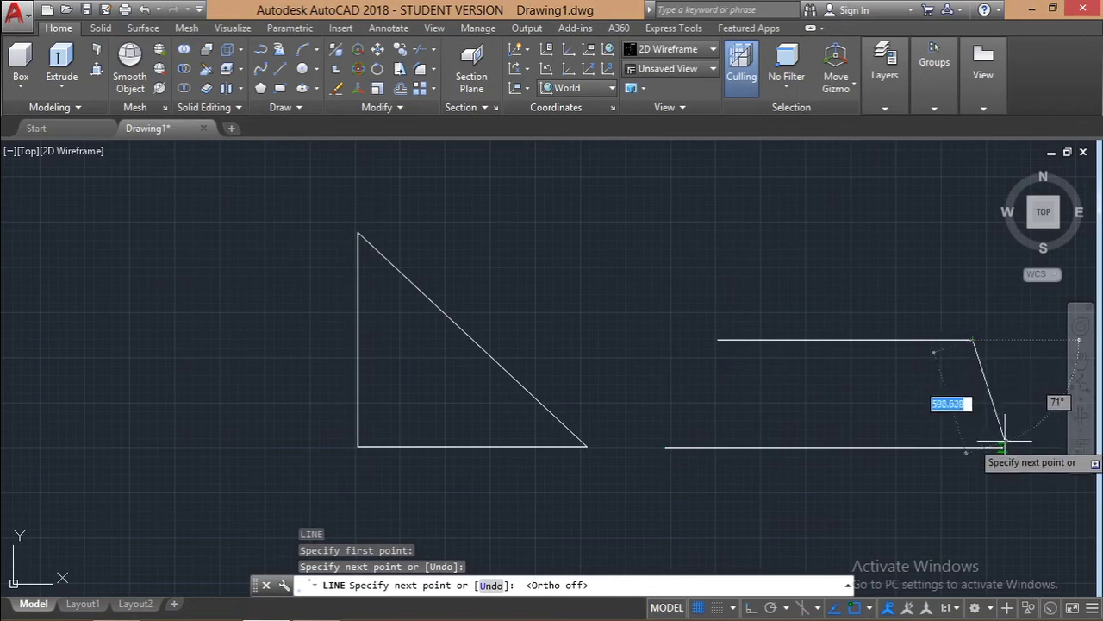
{"action": "left_click", "coordinate": [1003, 447]}
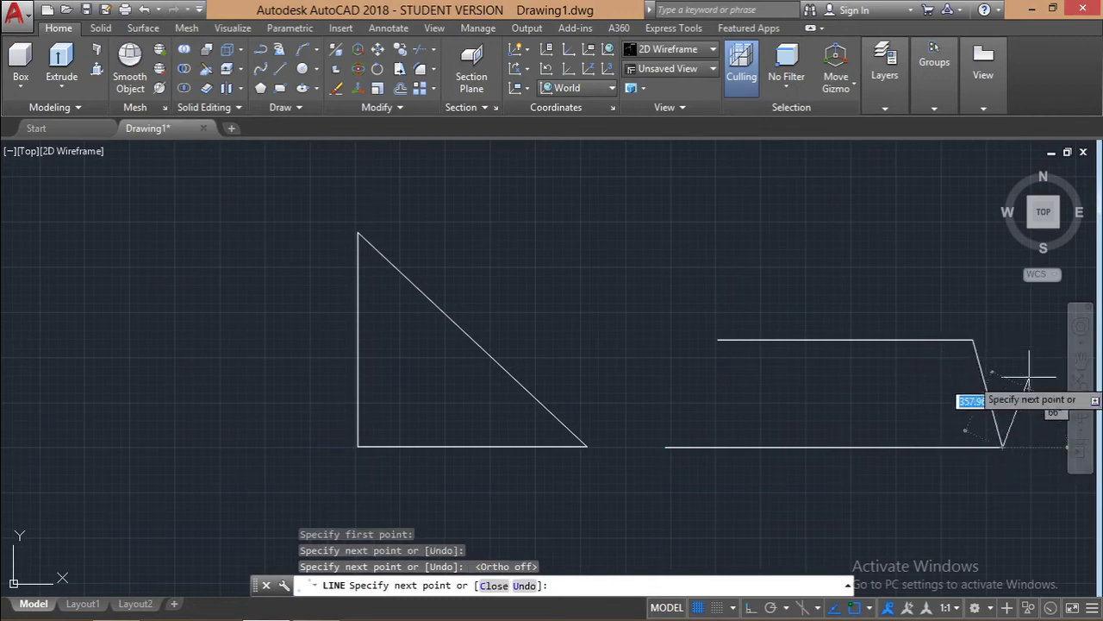
{"action": "key", "text": "Escape"}
Step: Close the trapezoid with a sloping line from the upper line's left end to the base line's left end
{"action": "key", "text": "Return"}
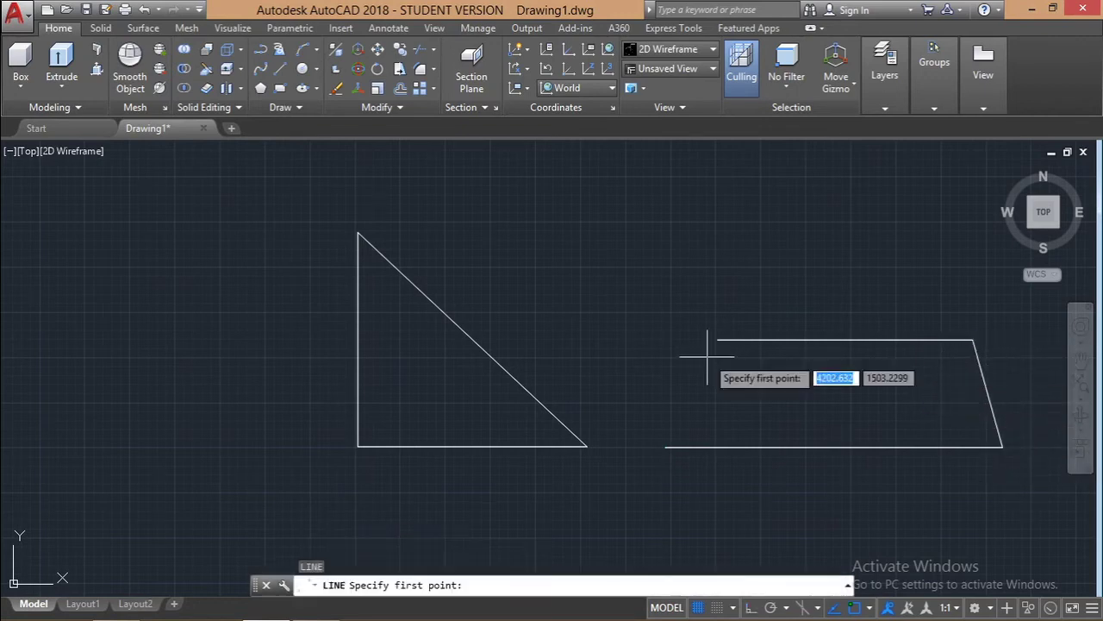
{"action": "left_click", "coordinate": [717, 340]}
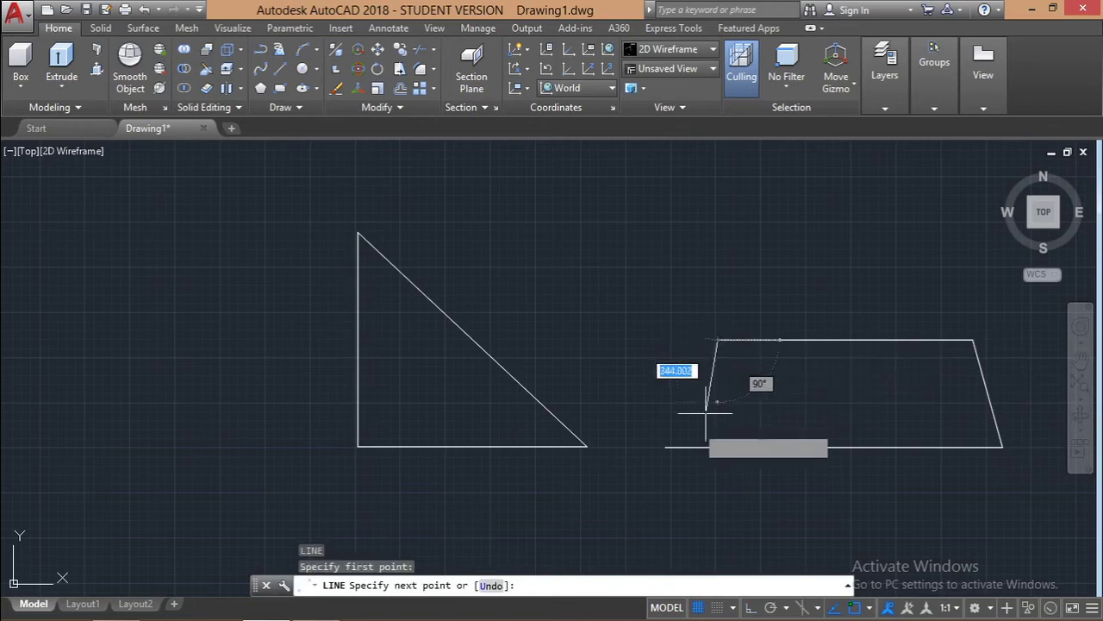
{"action": "left_click", "coordinate": [667, 446]}
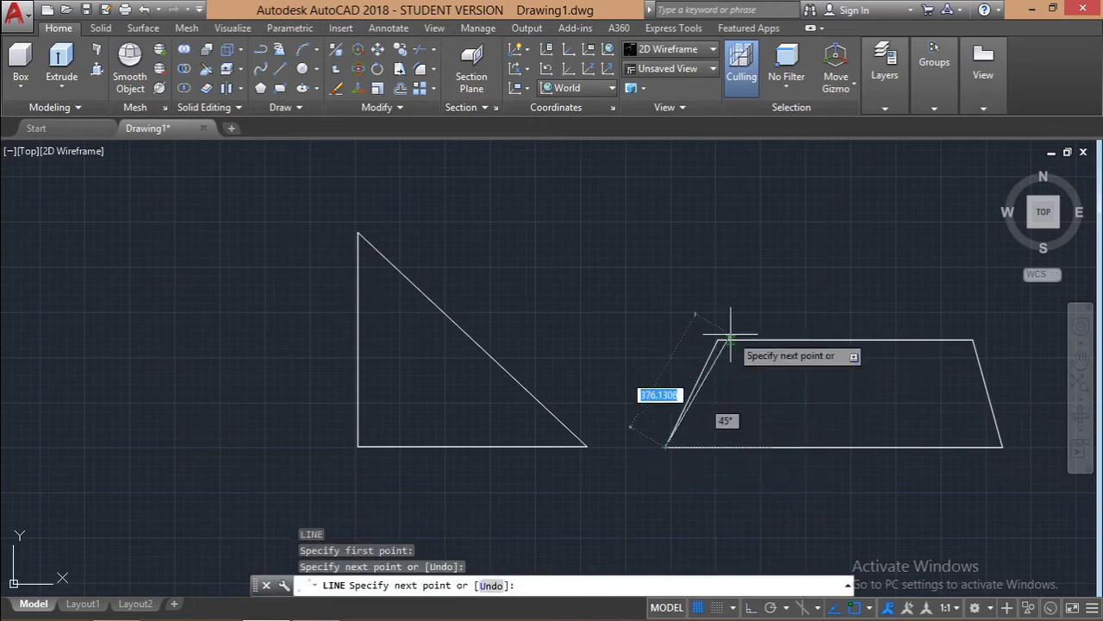
{"action": "key", "text": "Escape"}
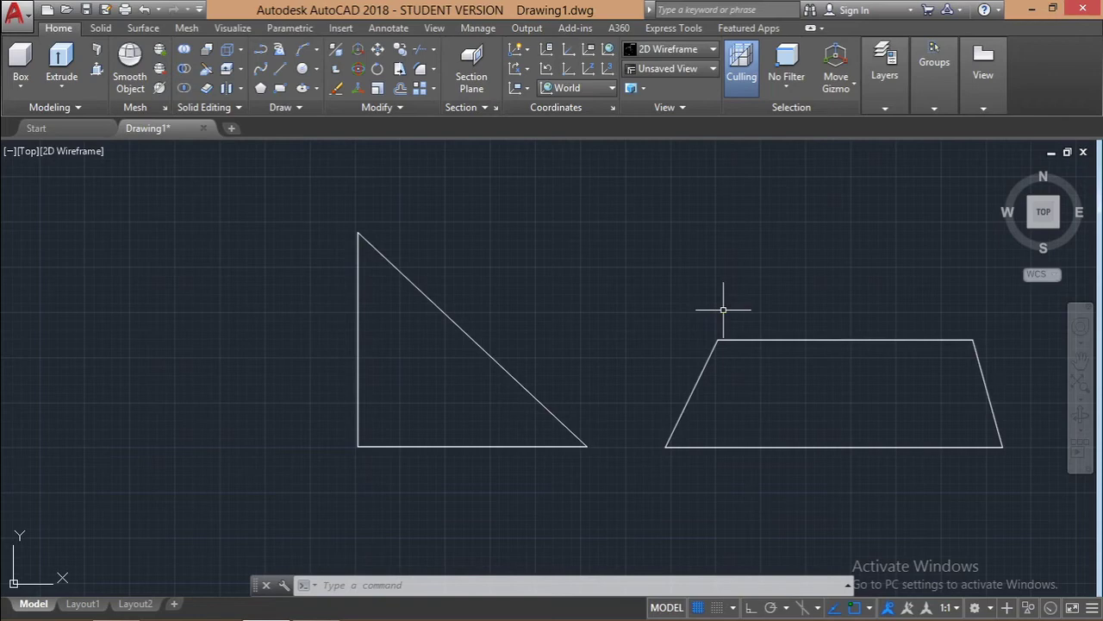
{"action": "key", "text": "Escape"}
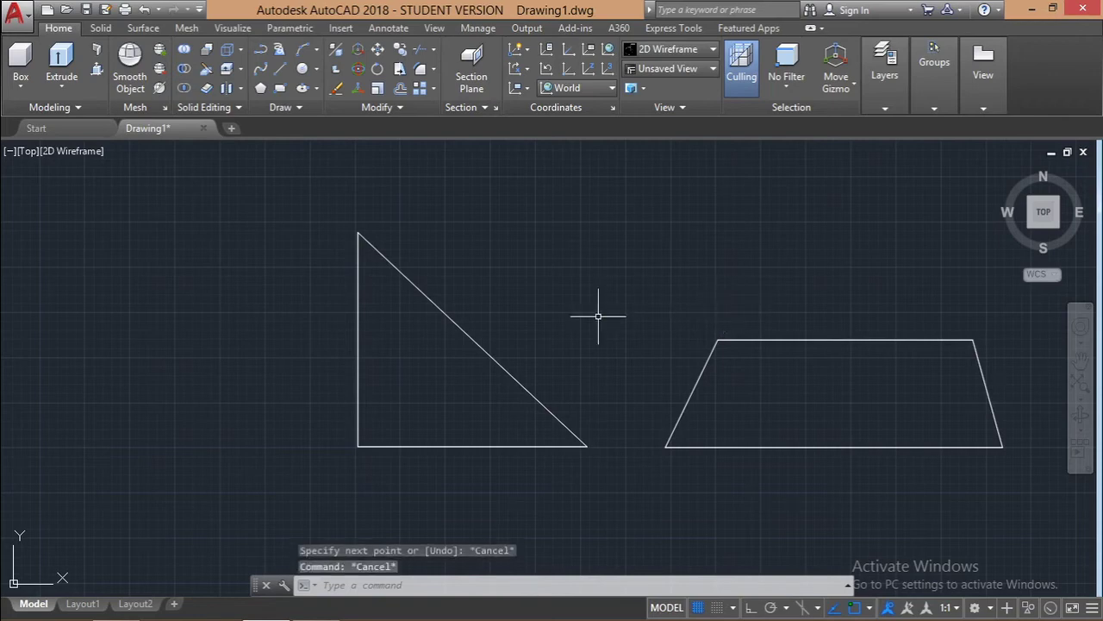
Step: Erase all lines of the triangle and the trapezoid using crossing selections
{"action": "left_click", "coordinate": [941, 508]}
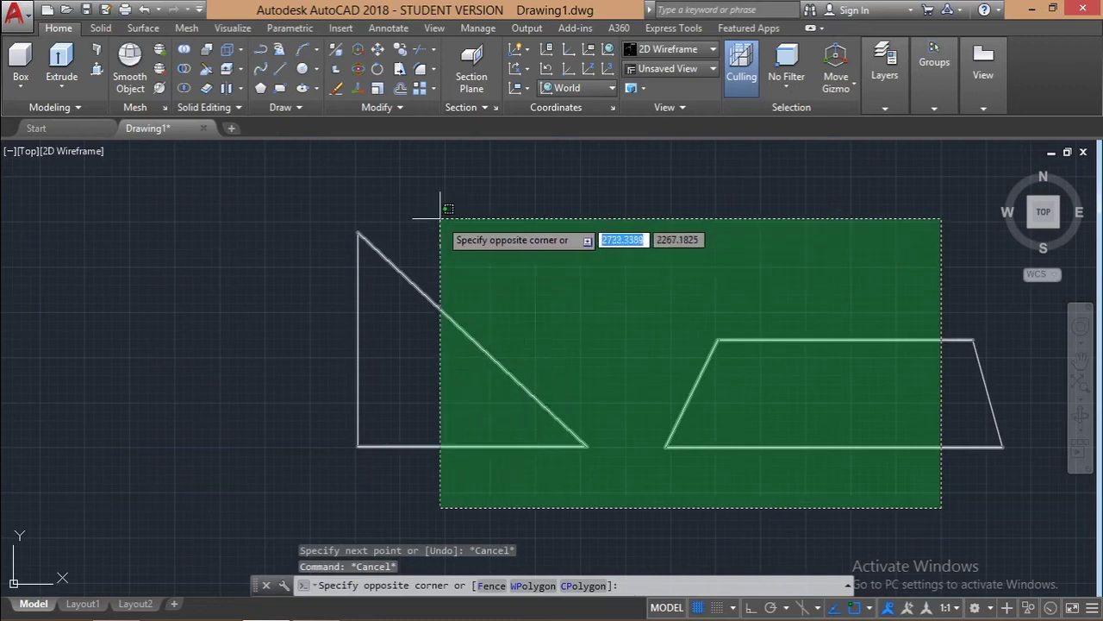
{"action": "left_click", "coordinate": [439, 218]}
{"action": "key", "text": "Delete"}
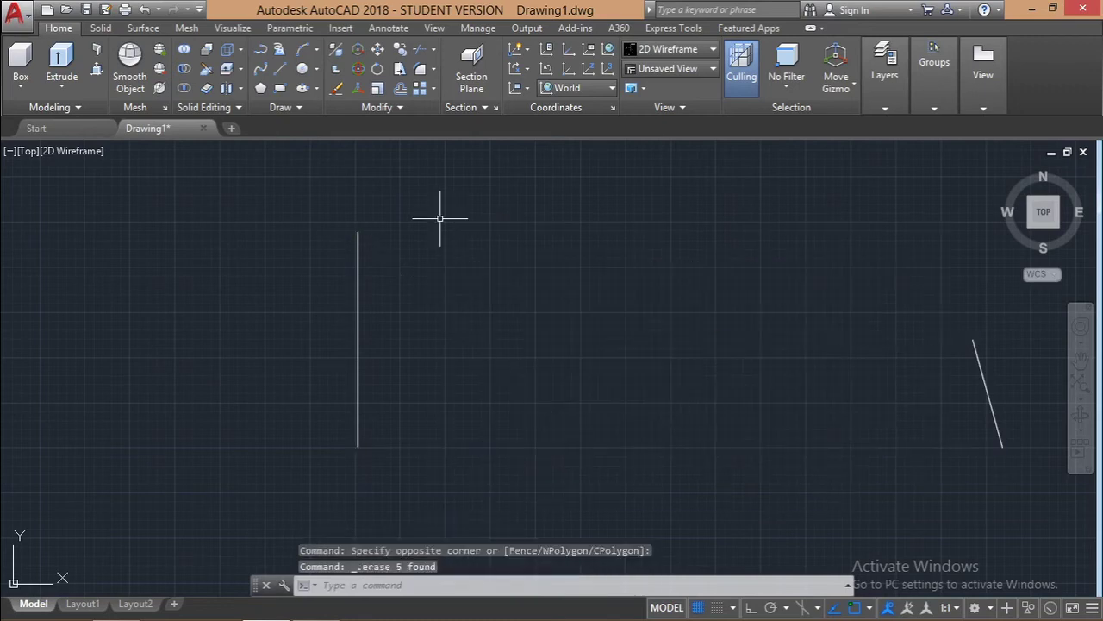
{"action": "left_click", "coordinate": [431, 405]}
{"action": "left_click", "coordinate": [253, 254]}
{"action": "key", "text": "Delete"}
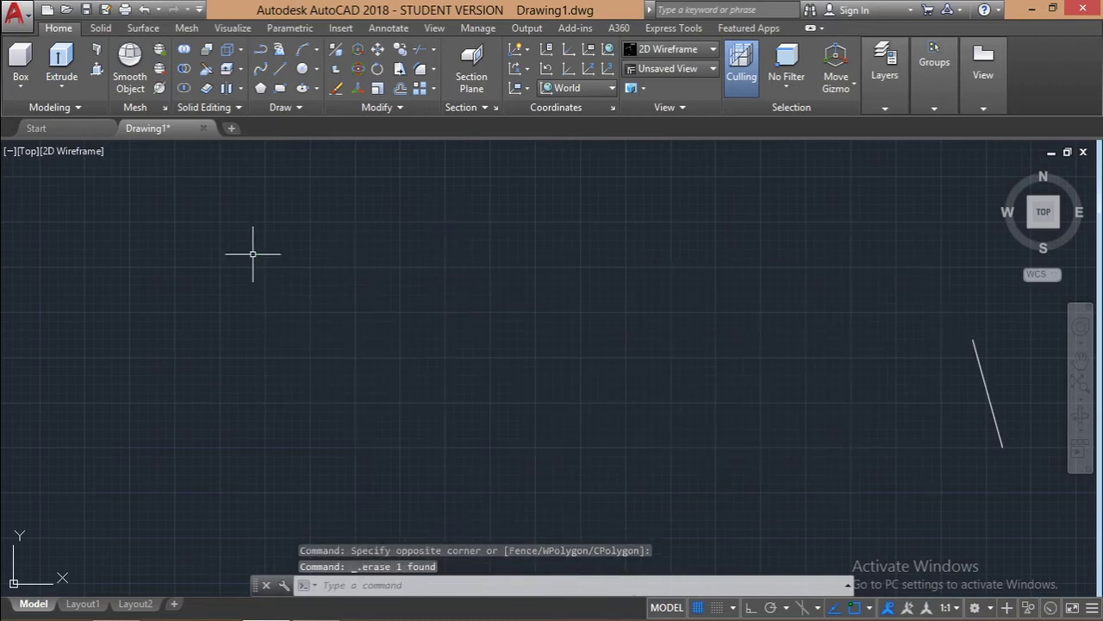
{"action": "left_click", "coordinate": [1013, 506]}
{"action": "left_click", "coordinate": [926, 381]}
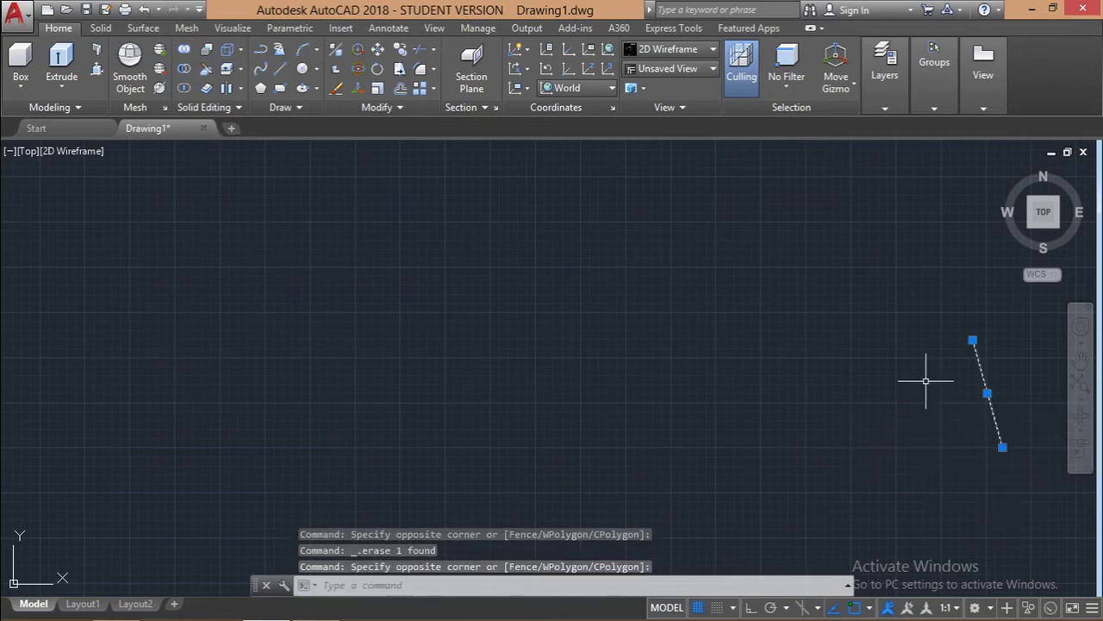
{"action": "key", "text": "Delete"}
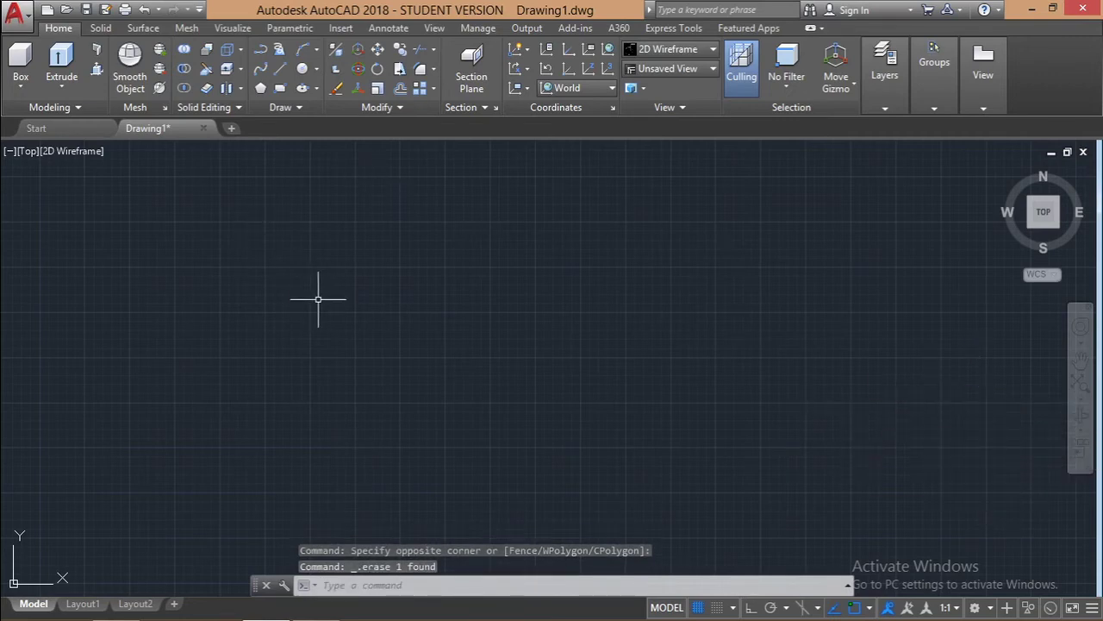
Step: Draw a wide rectangle by two opposite corners in the middle of the drawing area
{"action": "type", "text": "REC"}
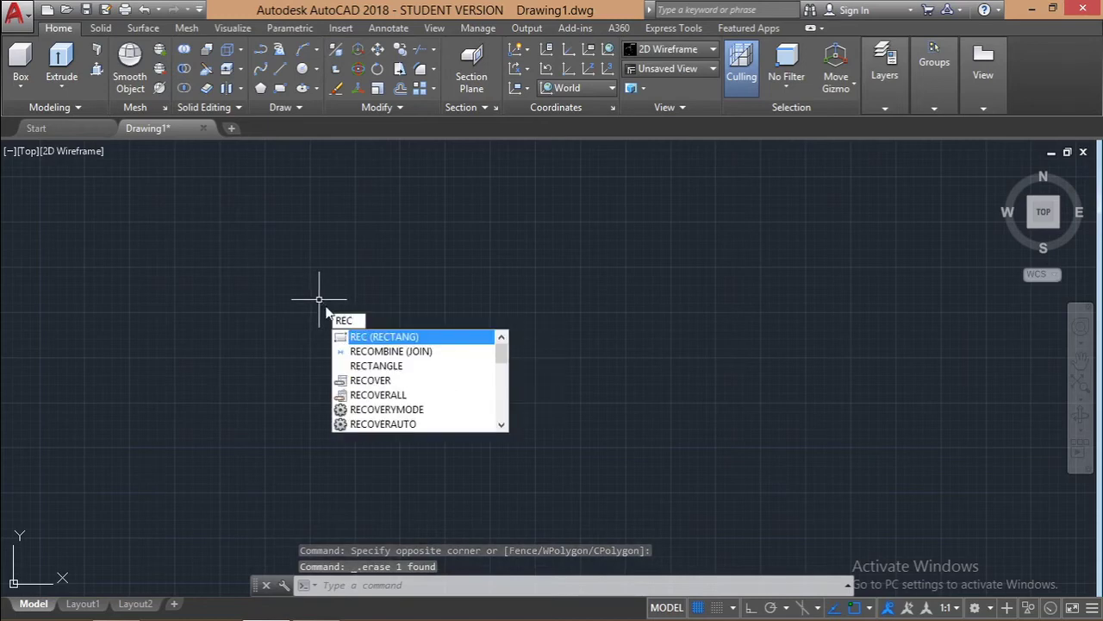
{"action": "key", "text": "Return"}
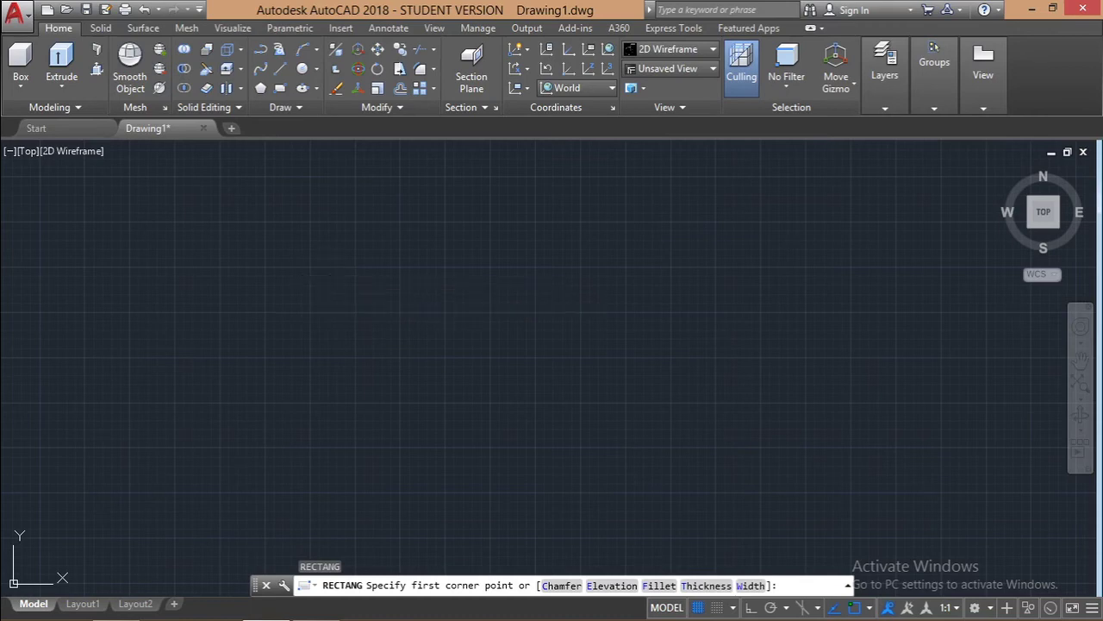
{"action": "left_click", "coordinate": [329, 277]}
{"action": "left_click", "coordinate": [753, 443]}
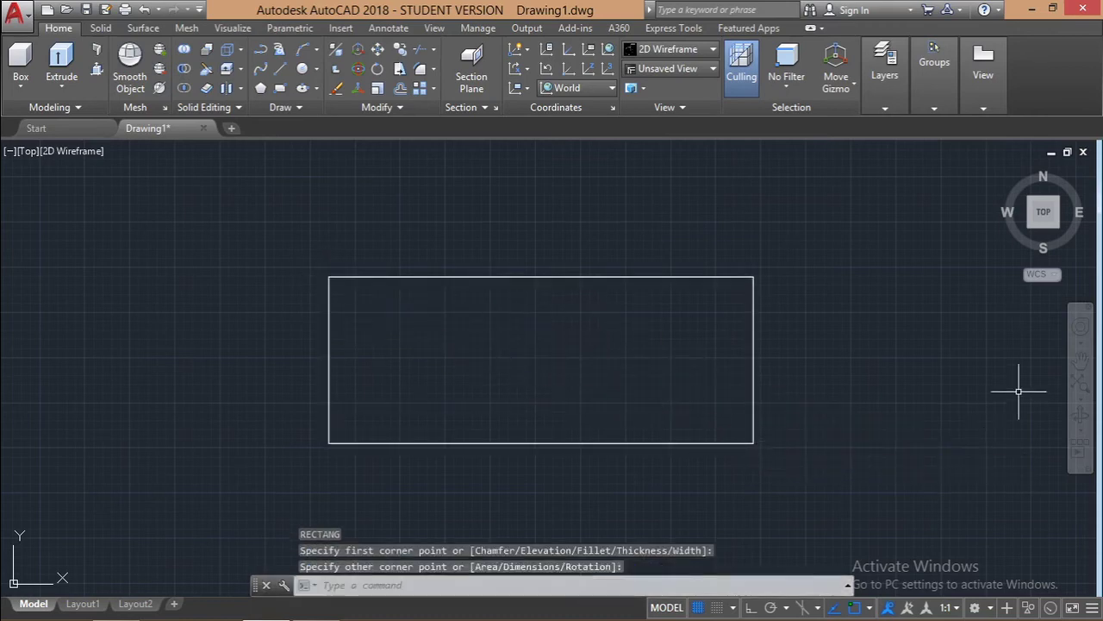
{"action": "key", "text": "Escape"}
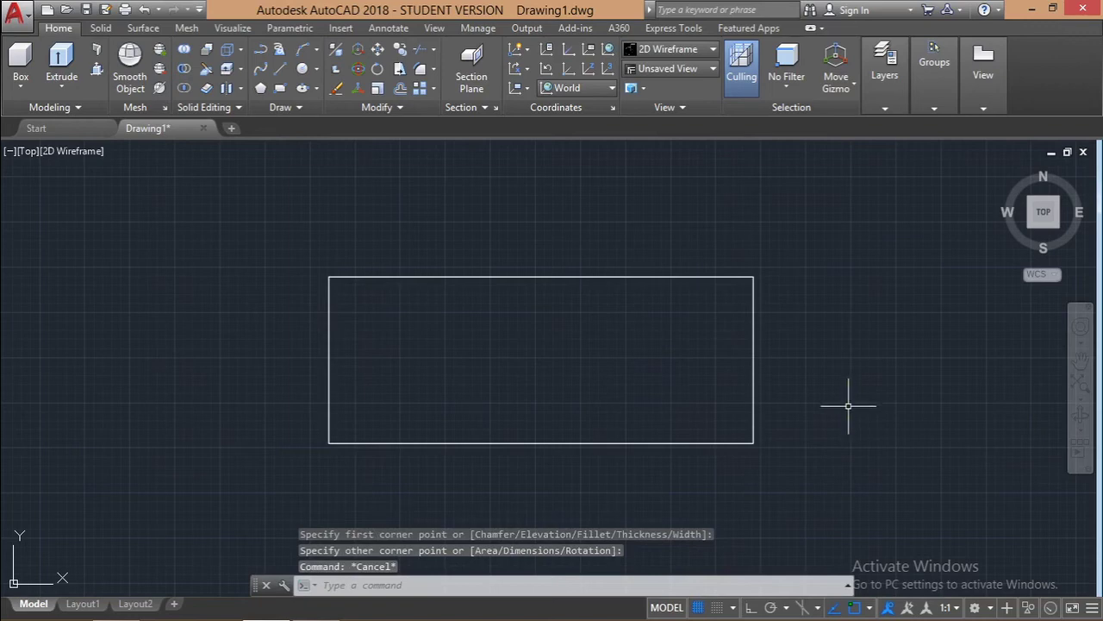
Step: Draw a sloping line from the rectangle's lower-left corner up to a point on its top edge near the left end
{"action": "type", "text": "LINE"}
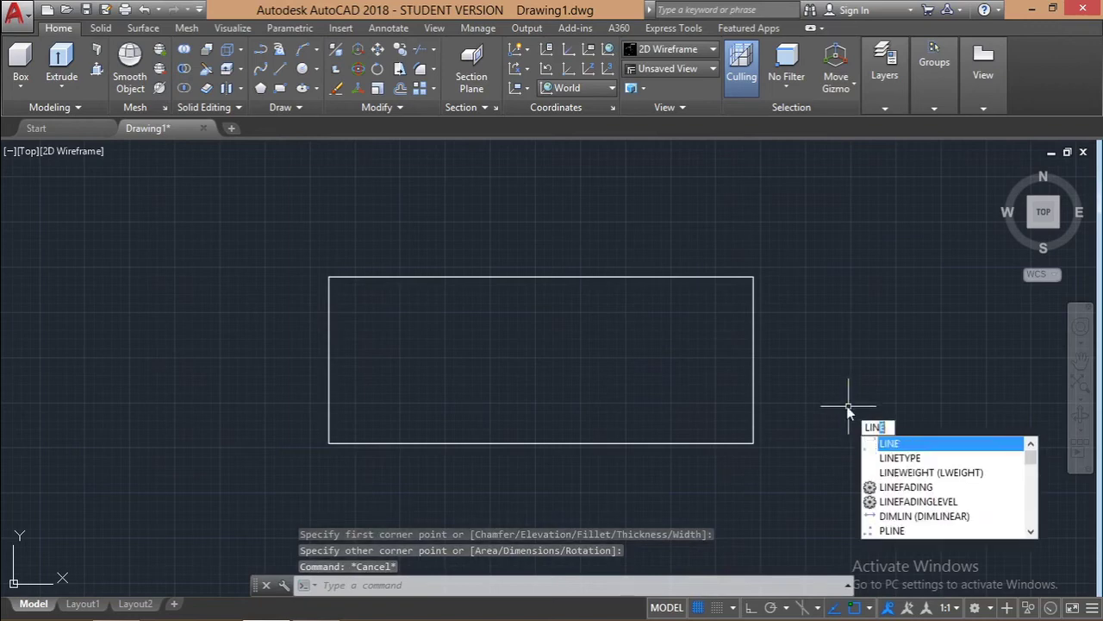
{"action": "key", "text": "Return"}
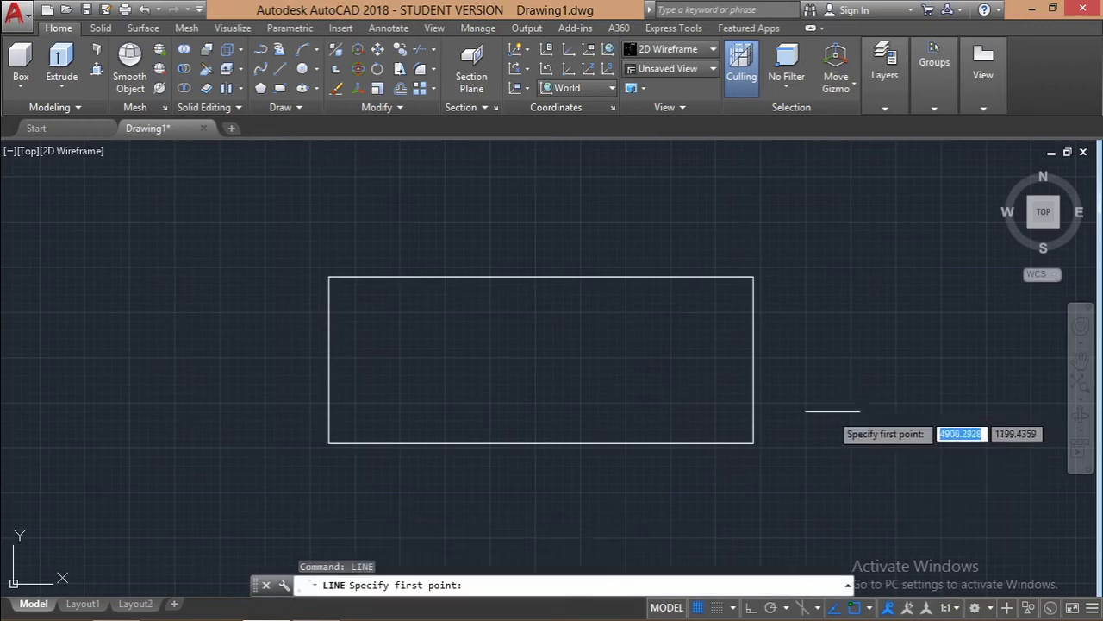
{"action": "left_click", "coordinate": [329, 443]}
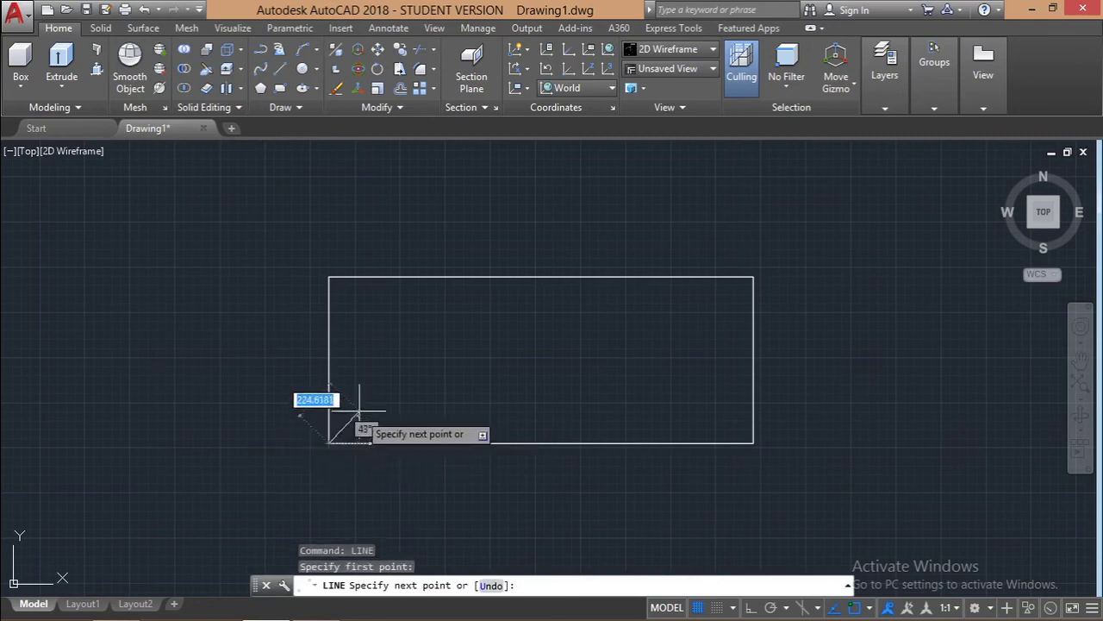
{"action": "left_click", "coordinate": [412, 276]}
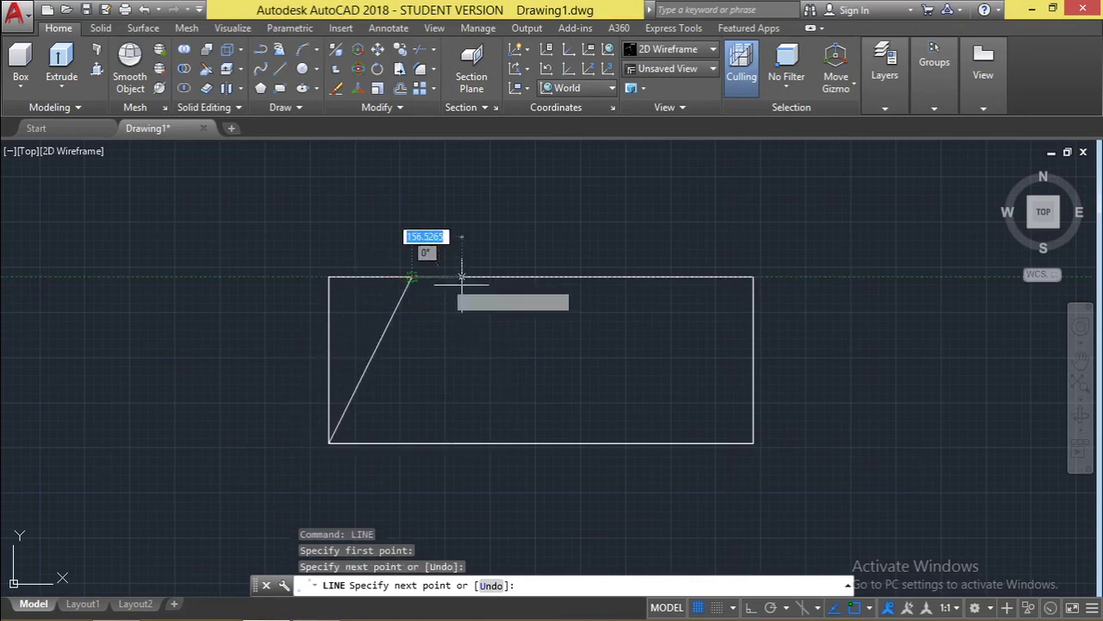
{"action": "key", "text": "Escape"}
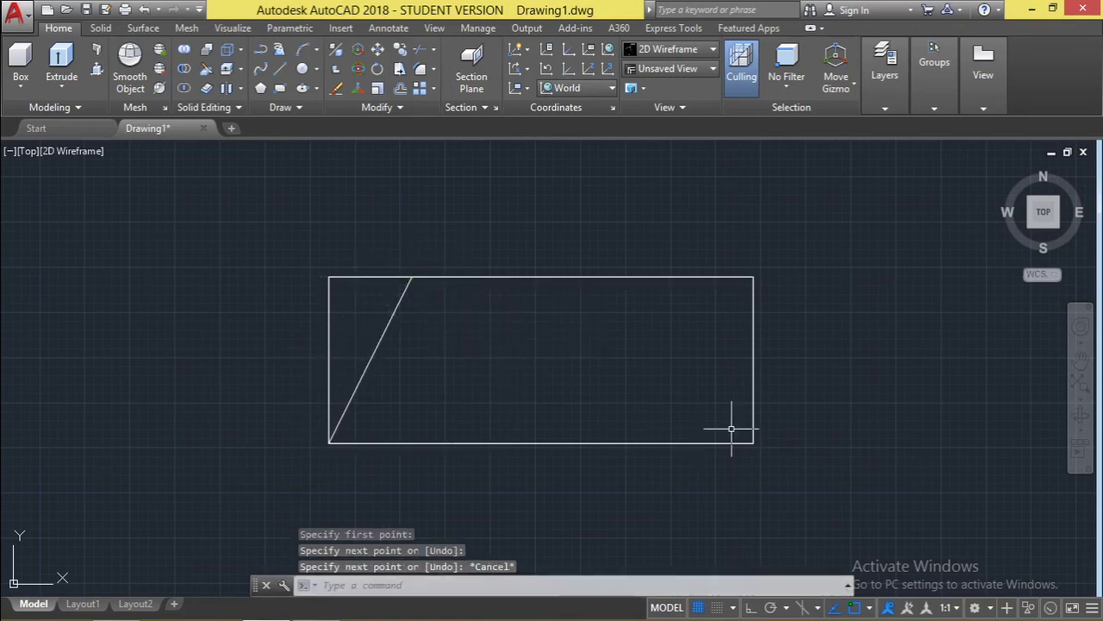
Step: Draw a matching sloping line from the rectangle's lower-right corner to a point on its top edge near the right end
{"action": "key", "text": "Return"}
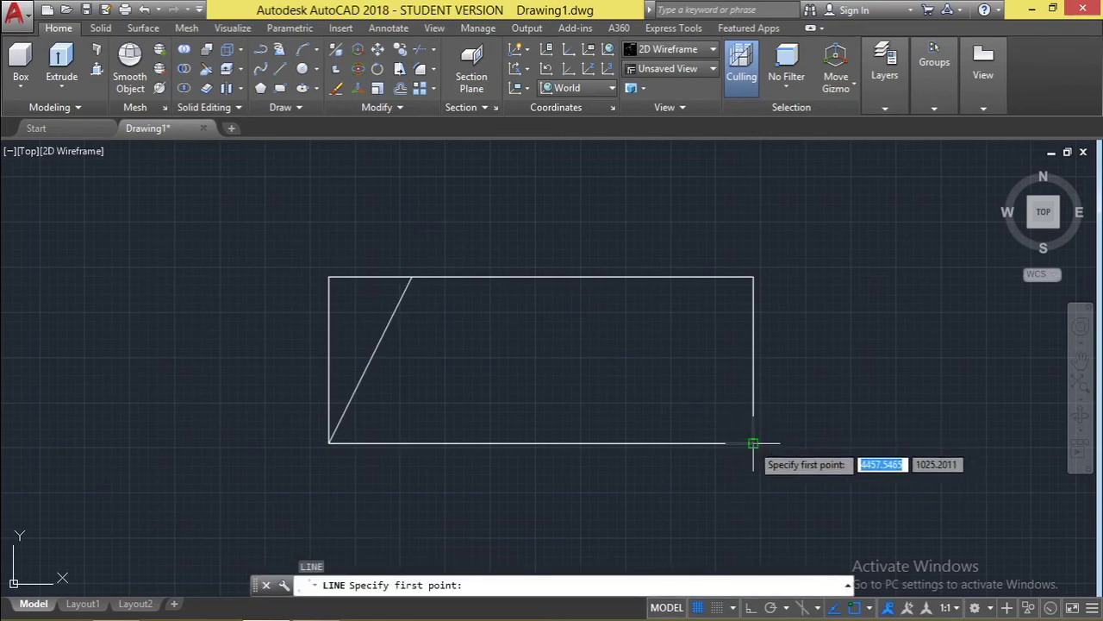
{"action": "left_click", "coordinate": [753, 443]}
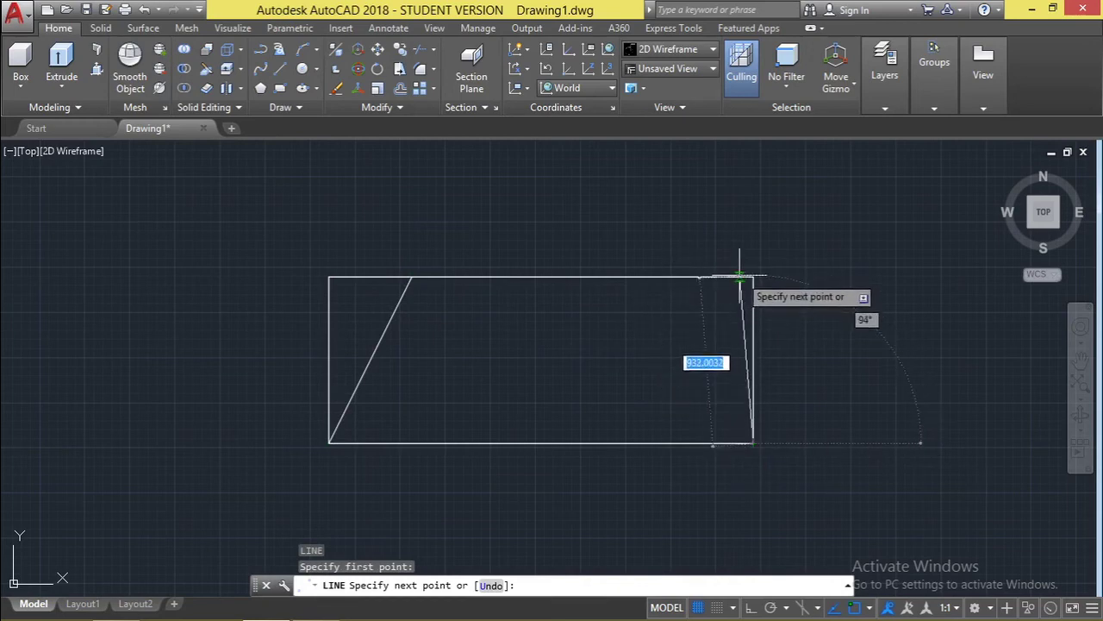
{"action": "left_click", "coordinate": [668, 276]}
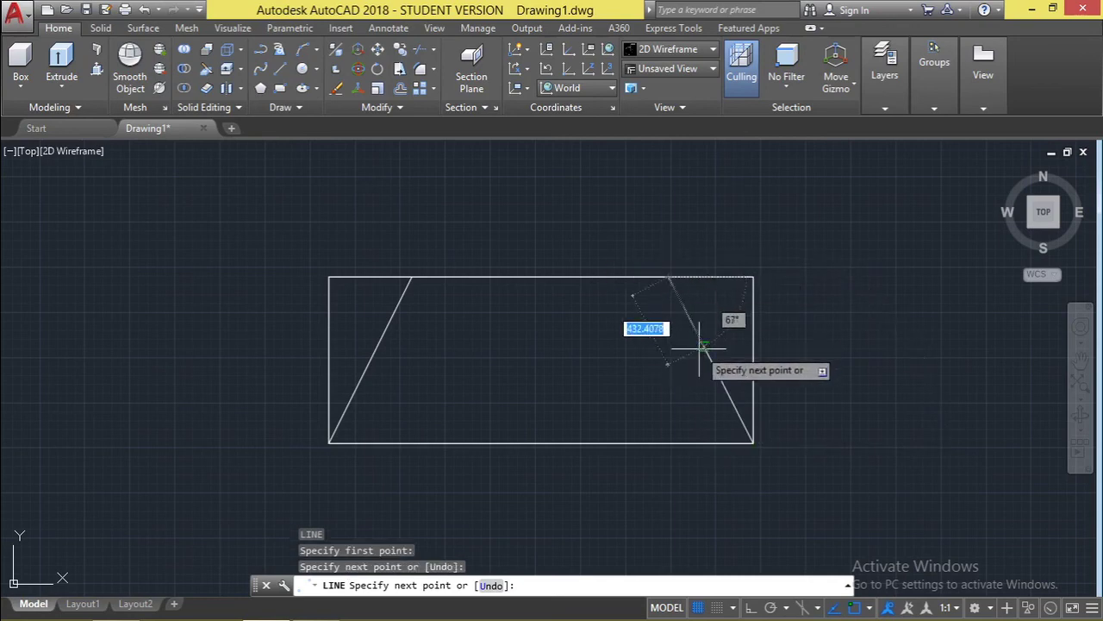
{"action": "key", "text": "Escape"}
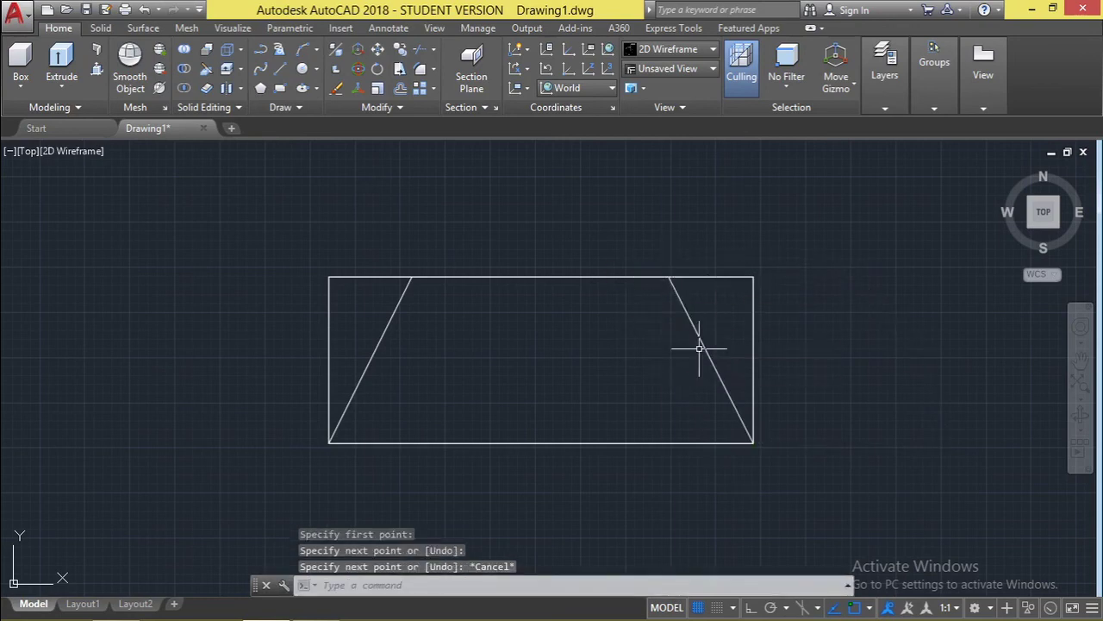
Step: Start Trim with the rectangle and both sloping lines as cutting edges and trim away the rectangle's upper-left corner outside the left sloping line
{"action": "left_click", "coordinate": [814, 485]}
{"action": "left_click", "coordinate": [207, 213]}
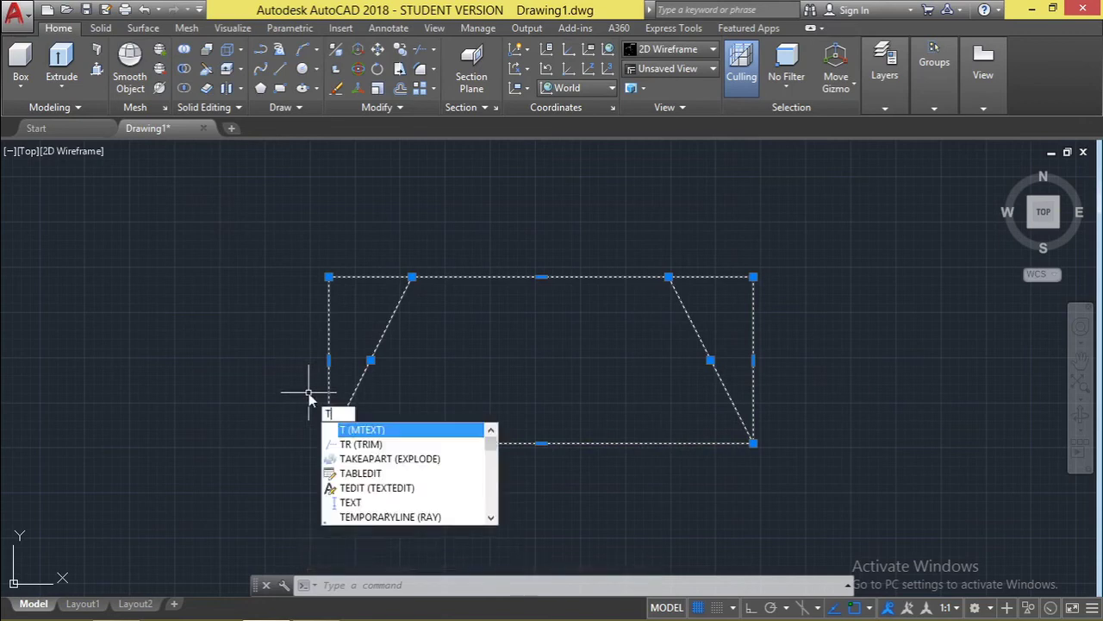
{"action": "type", "text": "r"}
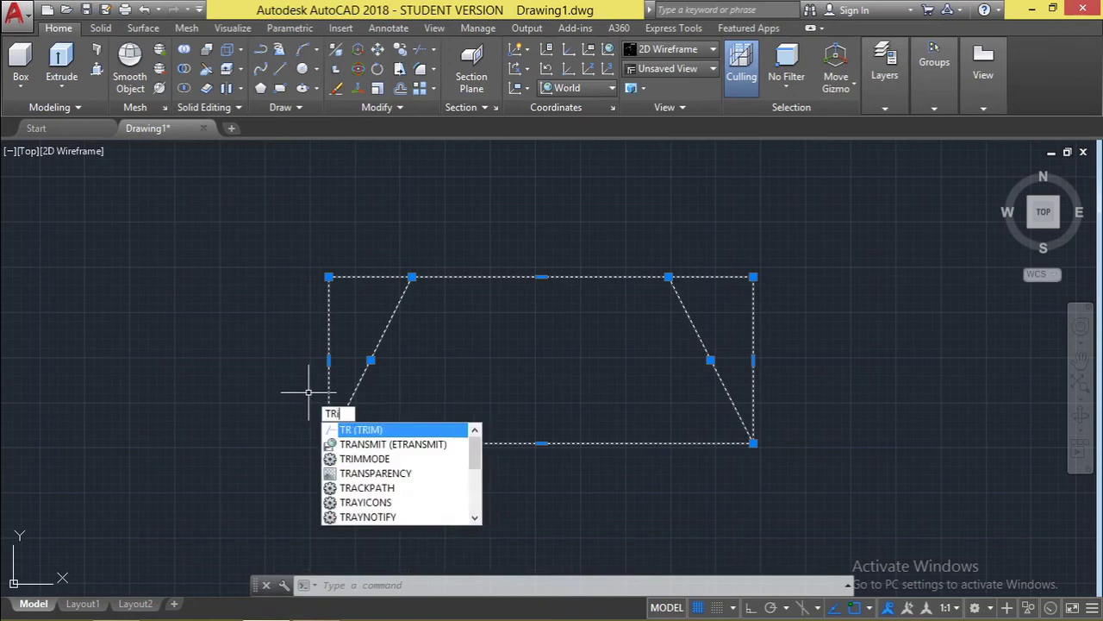
{"action": "type", "text": "im"}
{"action": "key", "text": "Return"}
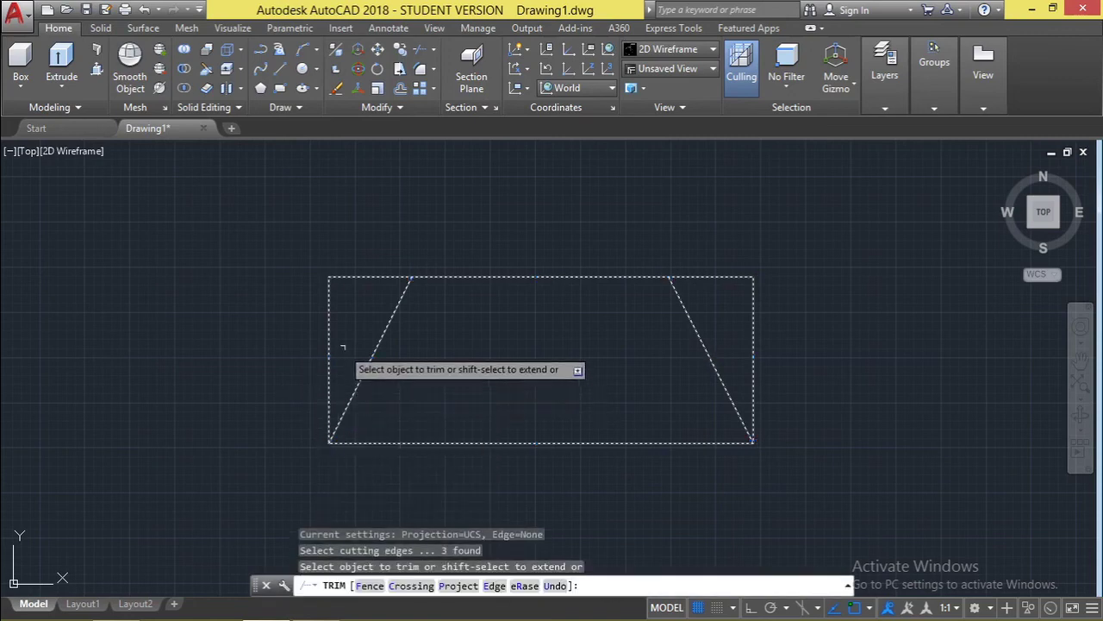
{"action": "left_click", "coordinate": [356, 276]}
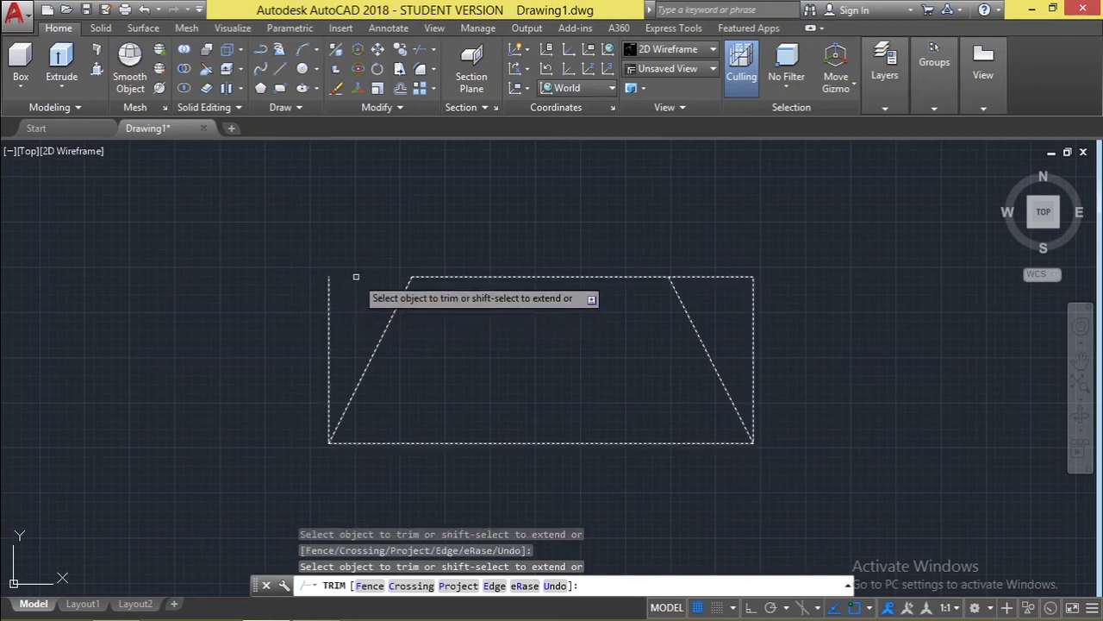
{"action": "left_click", "coordinate": [328, 316]}
Step: Trim the top edge and right side outside the right sloping line to leave a trapezoid, and end the Trim command
{"action": "left_click", "coordinate": [751, 277]}
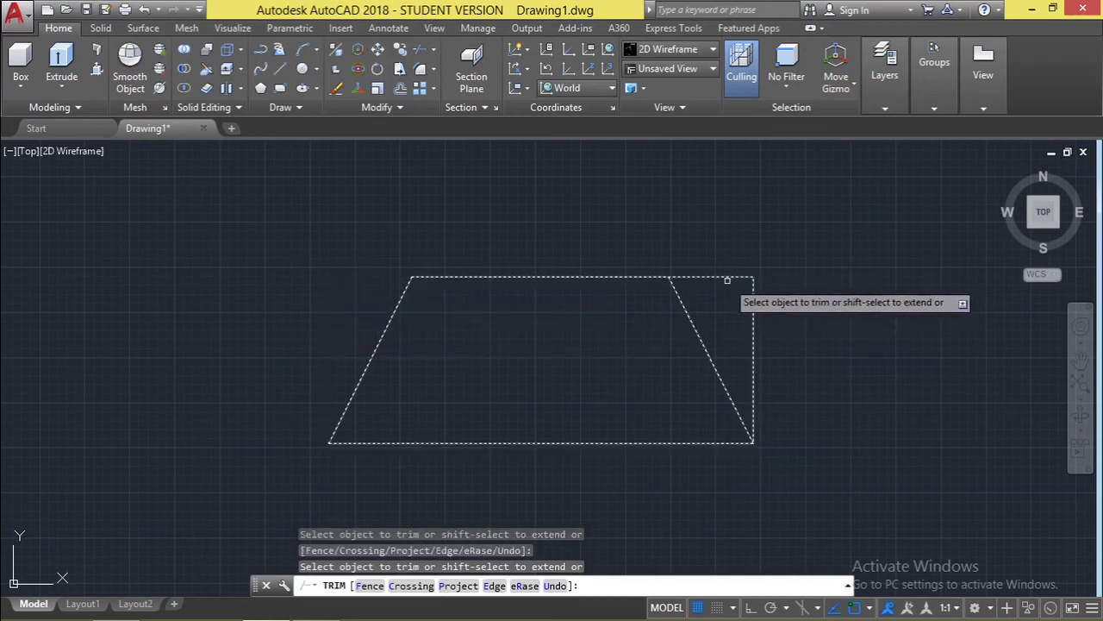
{"action": "left_click", "coordinate": [729, 274]}
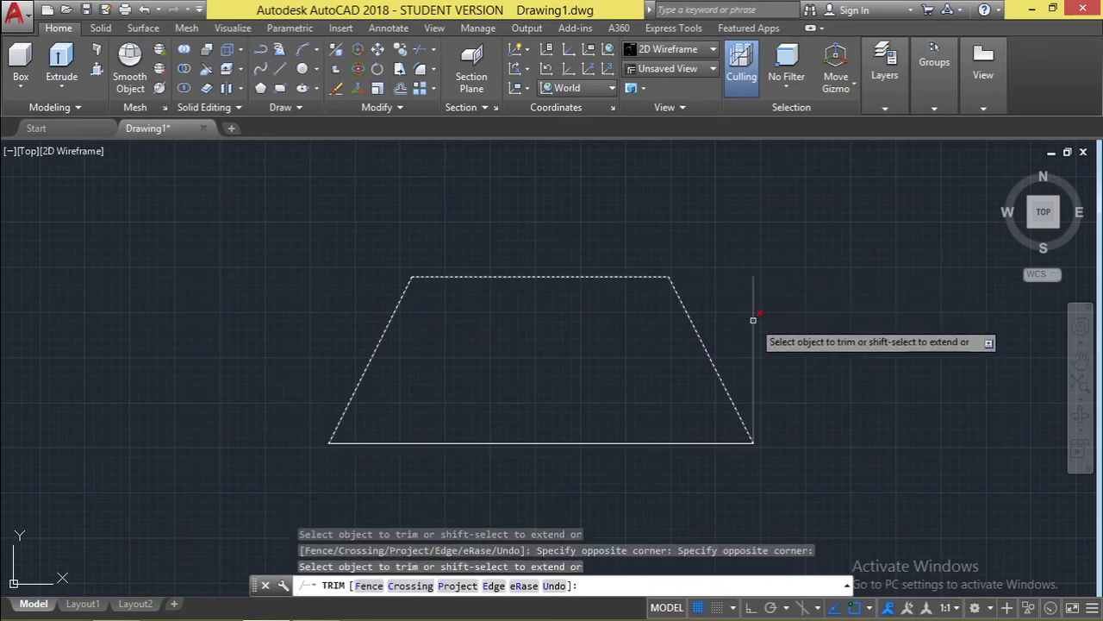
{"action": "left_click", "coordinate": [753, 315]}
{"action": "key", "text": "Escape"}
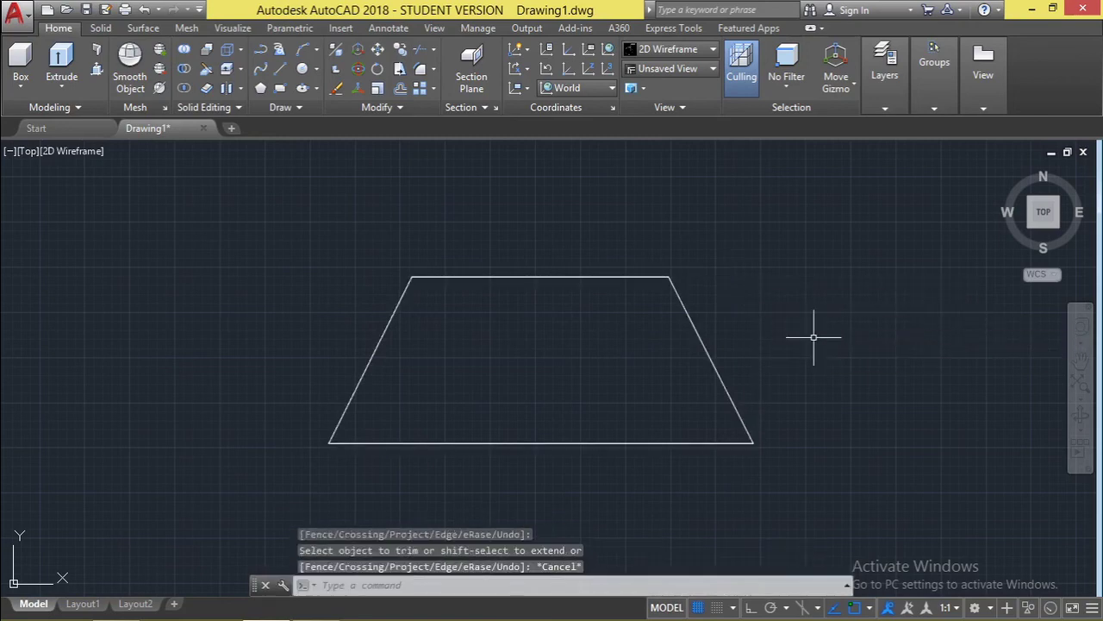
Step: Erase the whole trapezoid using a crossing selection
{"action": "left_click", "coordinate": [820, 352]}
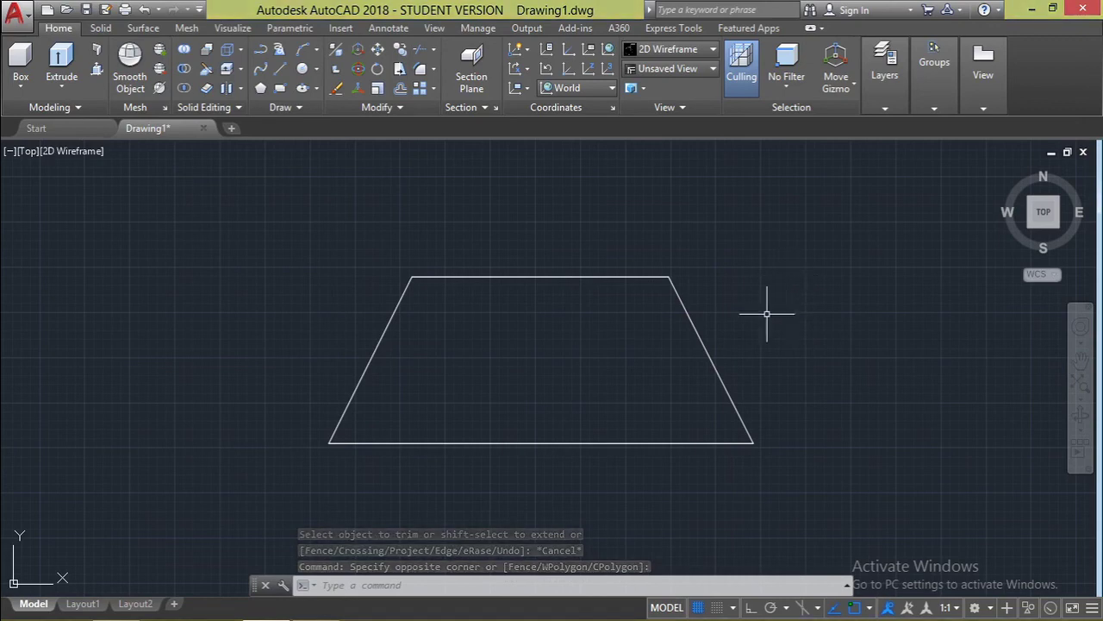
{"action": "left_click", "coordinate": [813, 455]}
{"action": "left_click", "coordinate": [152, 166]}
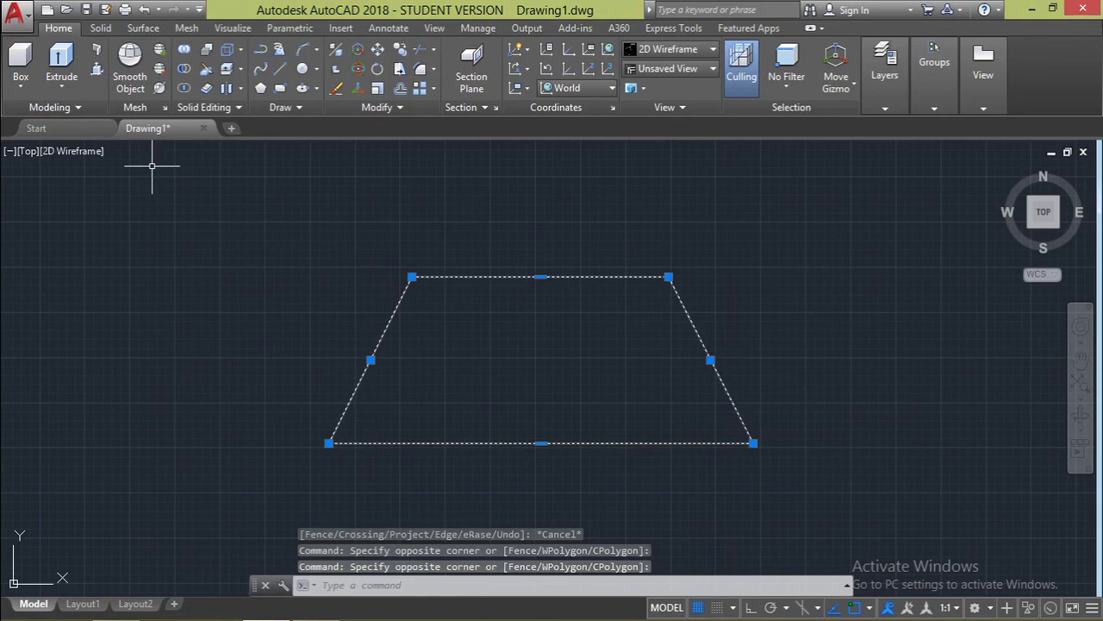
{"action": "key", "text": "Delete"}
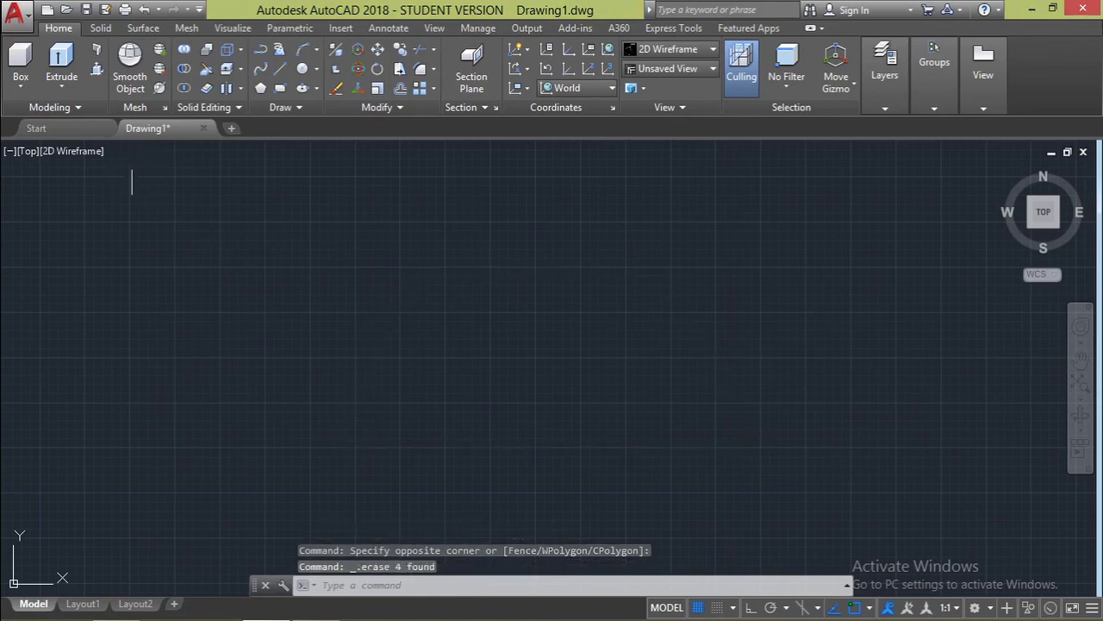